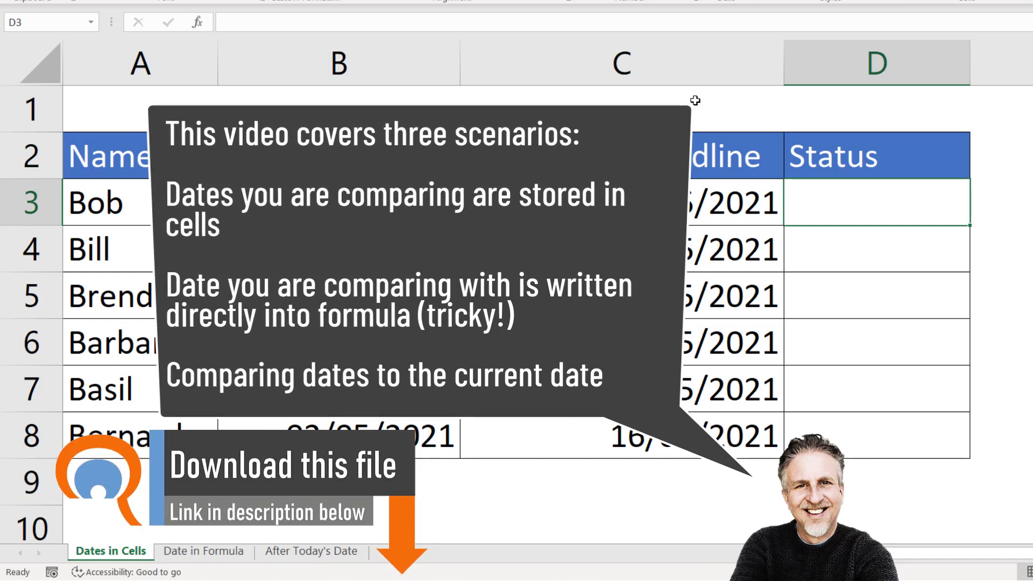
- Enter =B3<=C3 in D3 to test whether the last submission meets the deadline
key("Down")
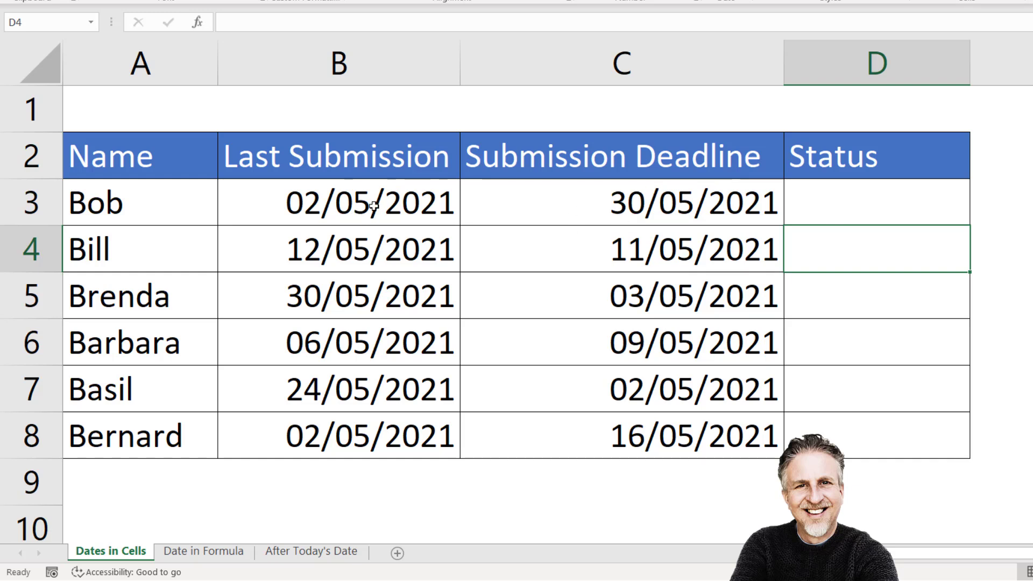
left_click(818, 210)
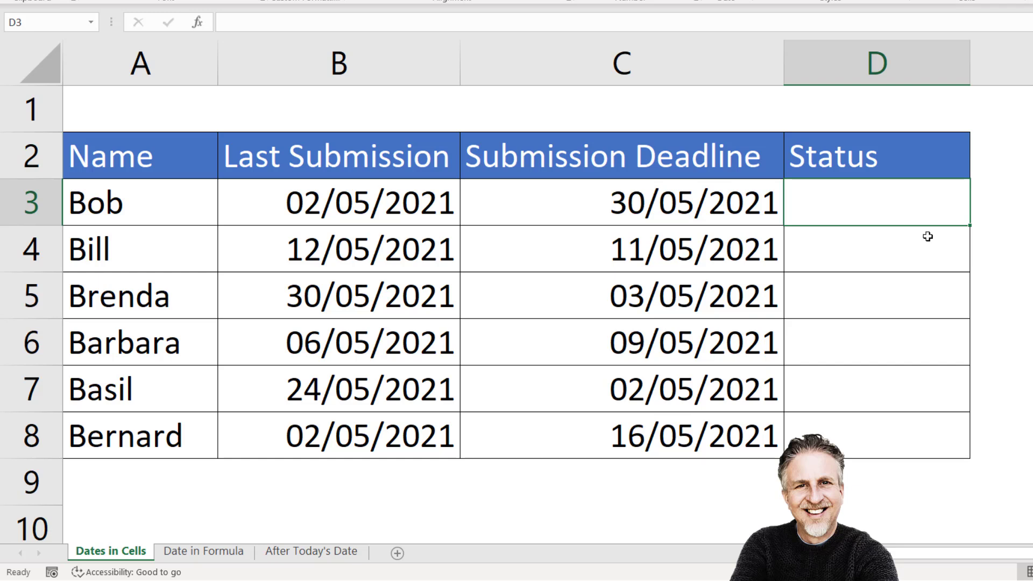
type("=")
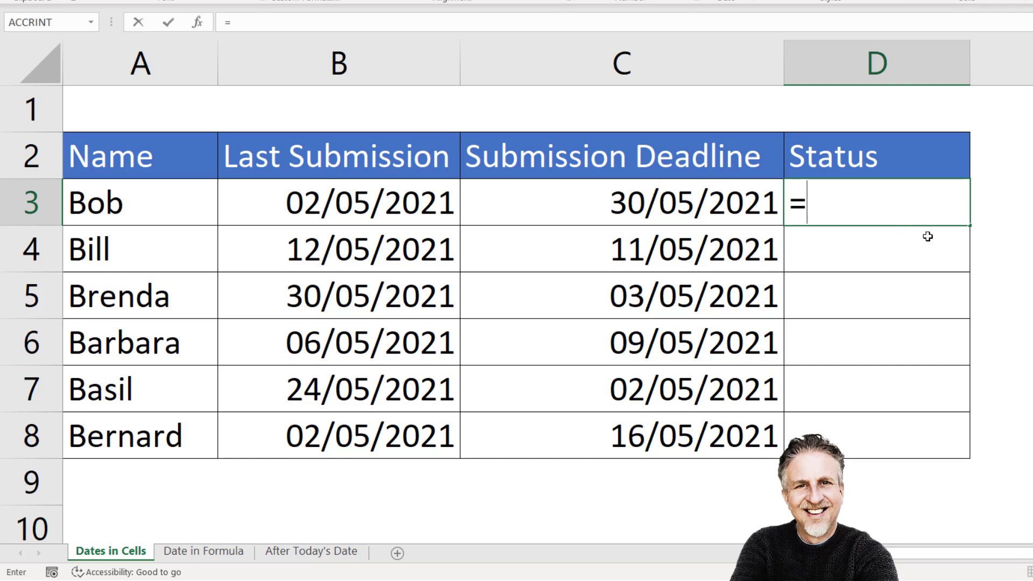
left_click(396, 200)
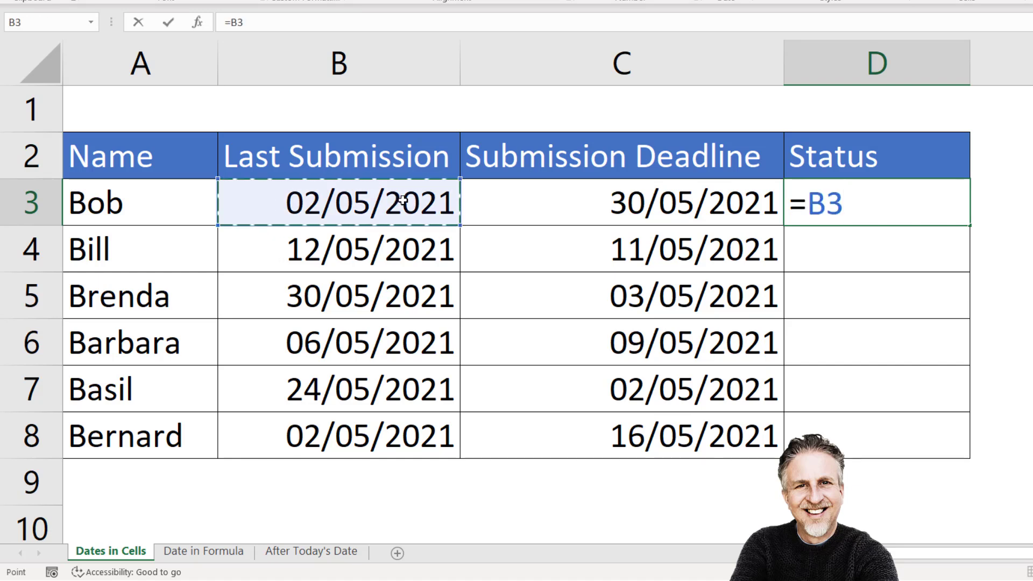
type("<=")
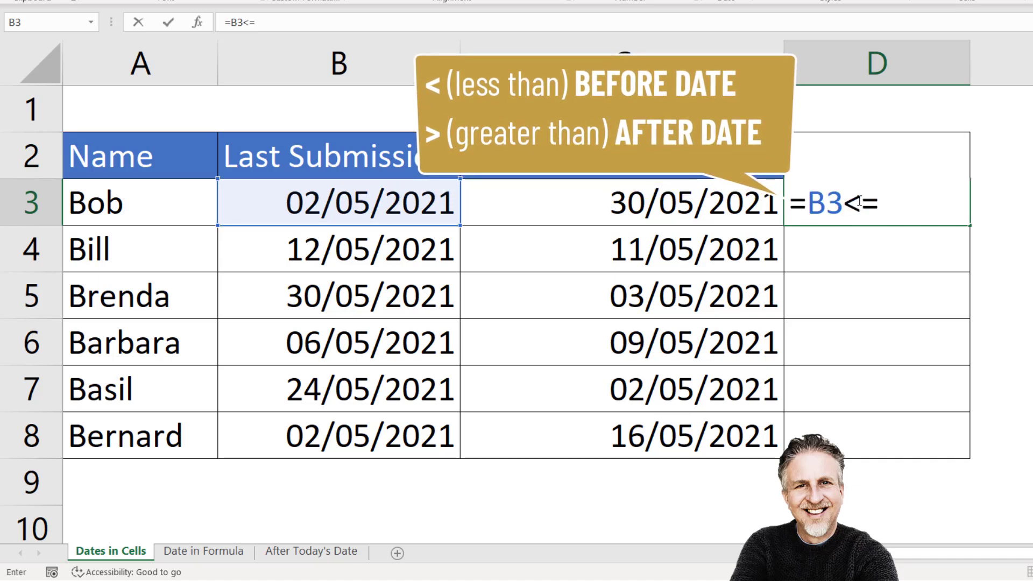
left_click_drag(861, 203, 836, 202)
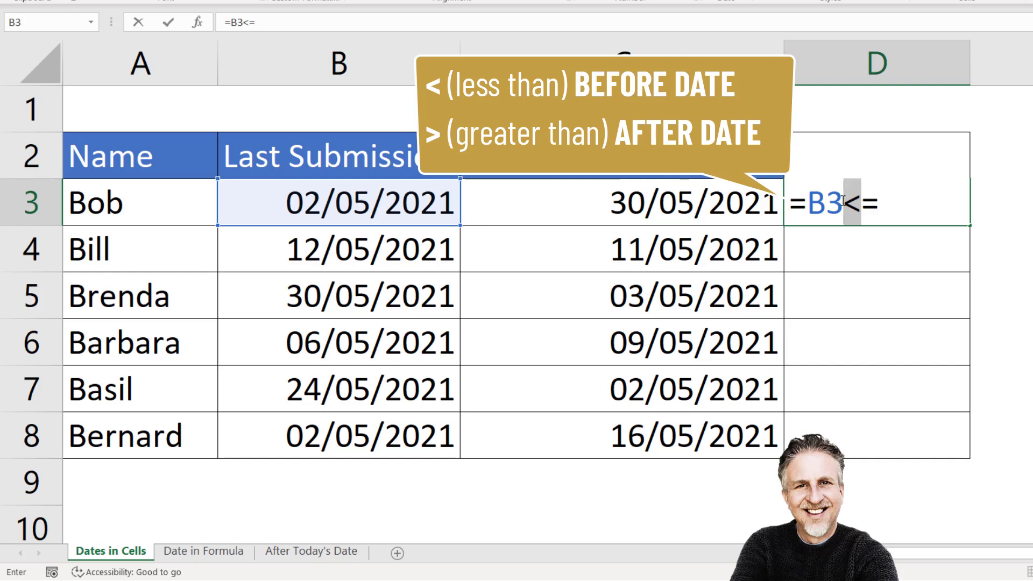
left_click(889, 206)
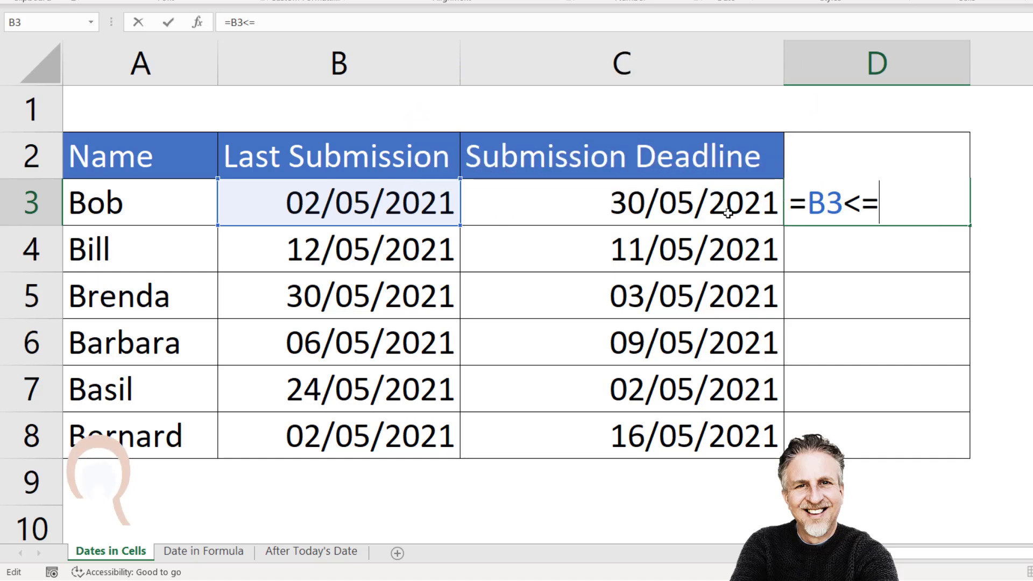
left_click(674, 201)
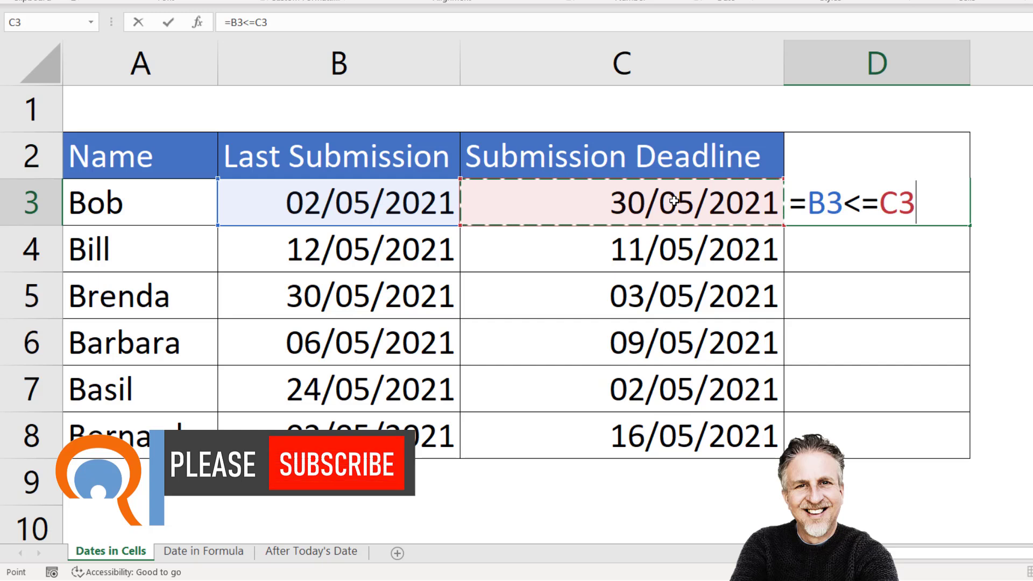
key("Return")
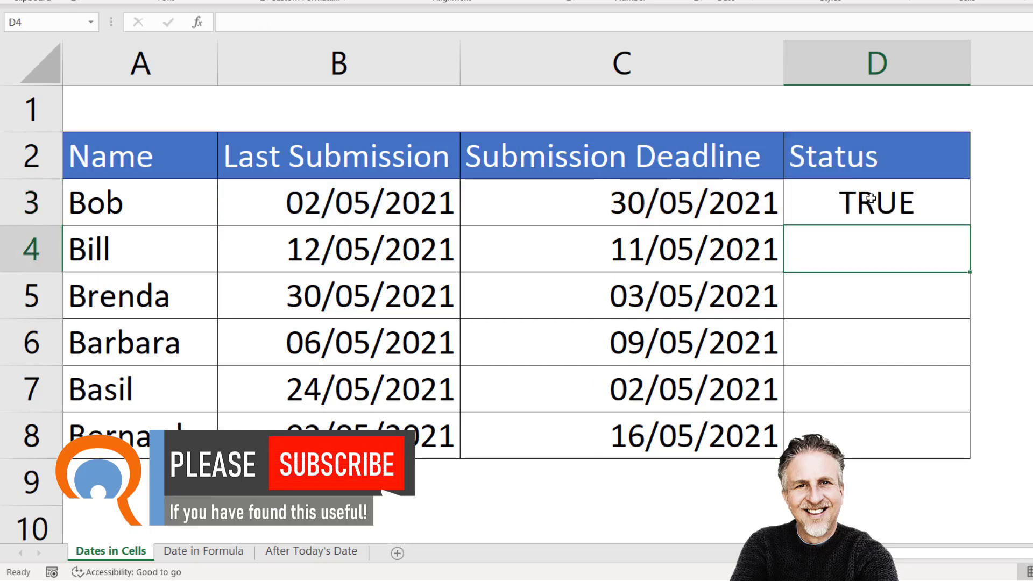
- Copy the comparison down to D8, then reopen D3's formula
left_click(809, 202)
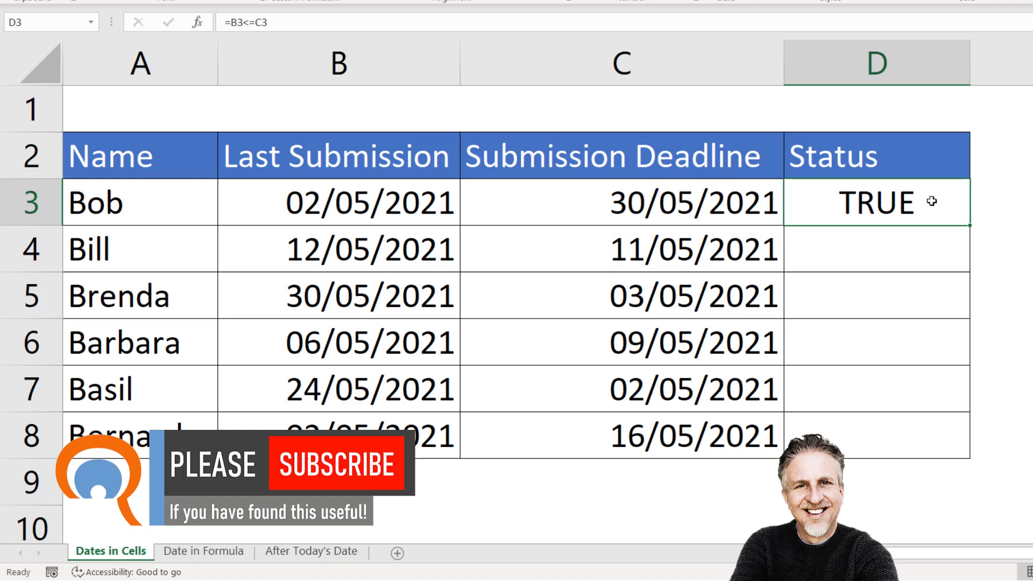
left_click_drag(971, 226, 963, 438)
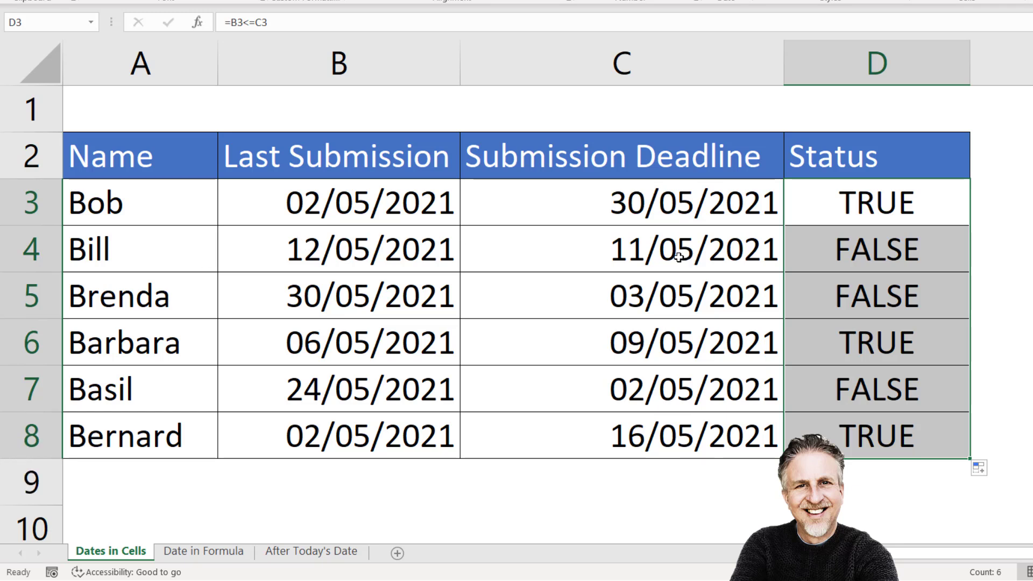
double_click(904, 204)
- Clear the existing Status results in D3:D8
key("Escape")
left_click_drag(904, 204, 895, 433)
key("Delete")
- Enter =C3>=B3 in D3 and fill it down through D8
left_click(885, 218)
type("=")
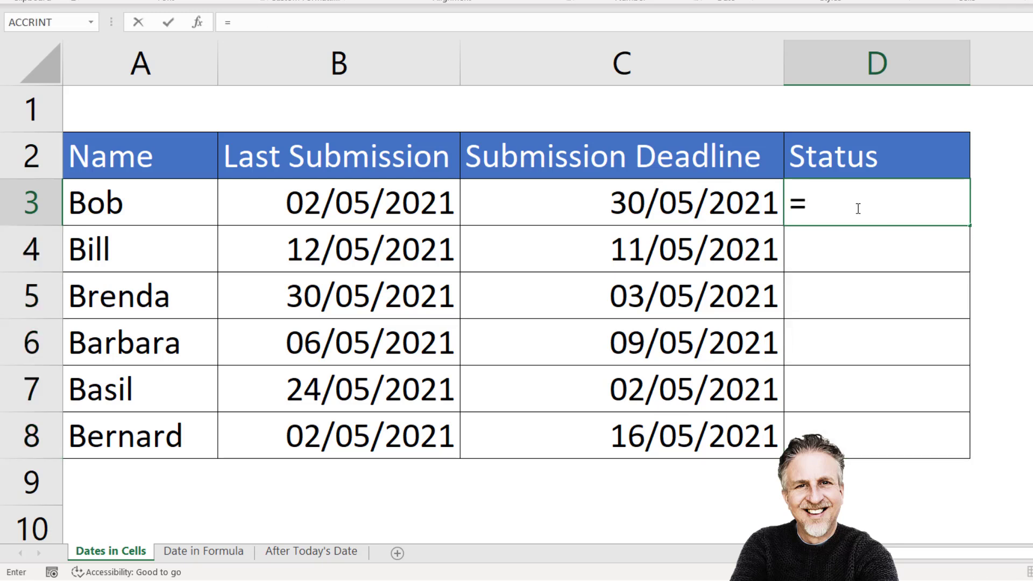
left_click(706, 203)
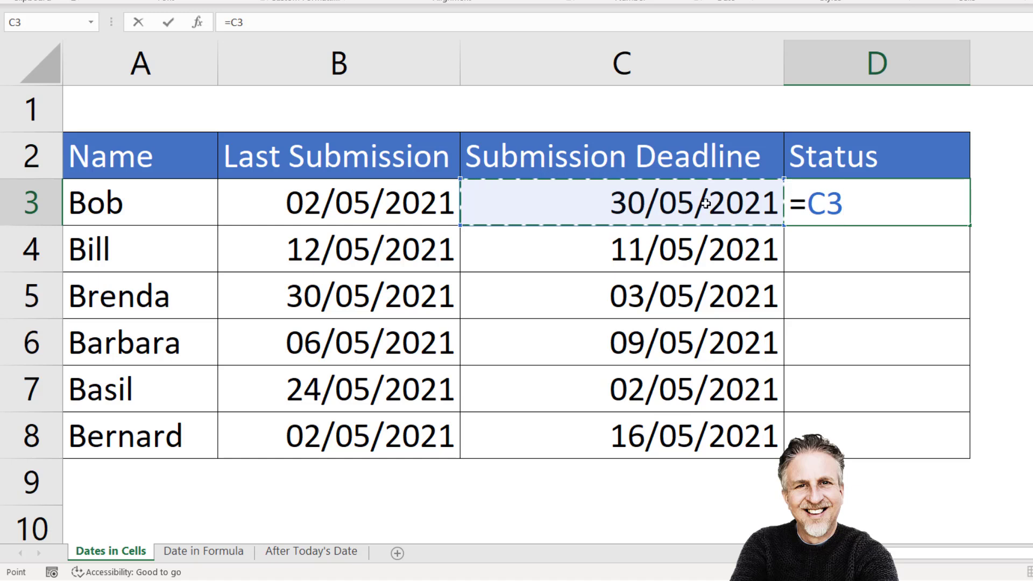
type(">=")
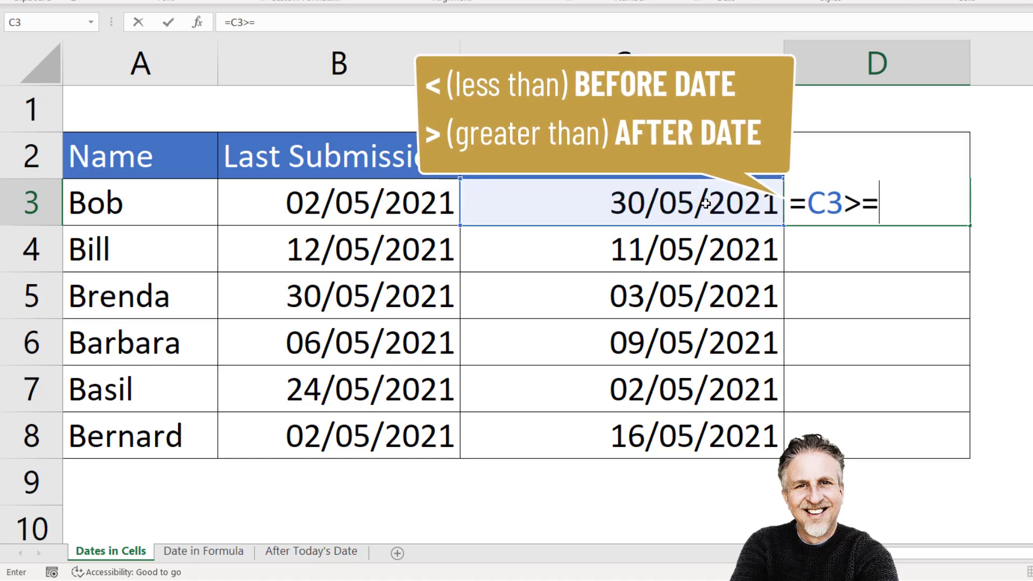
left_click(355, 198)
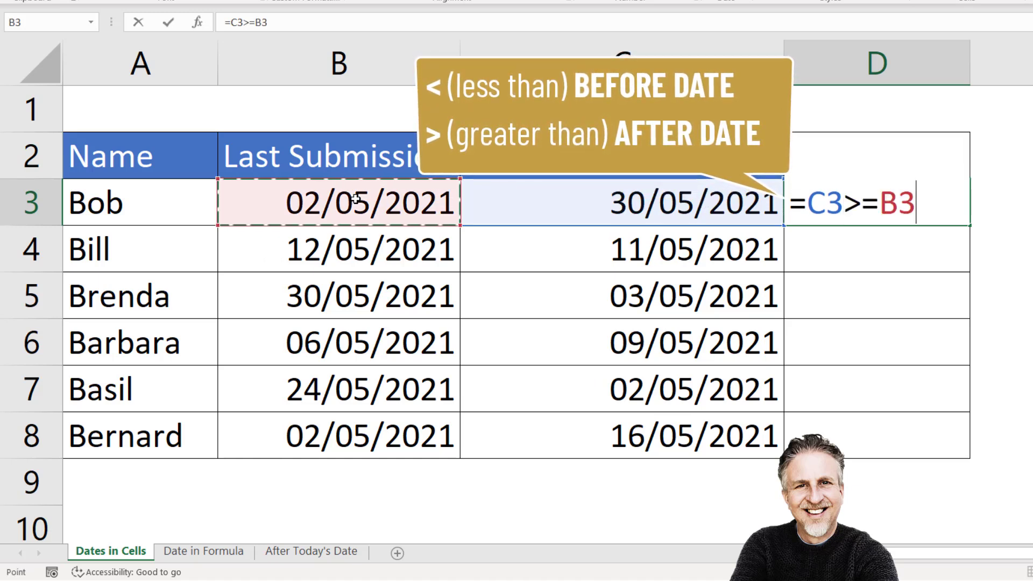
left_click(844, 199)
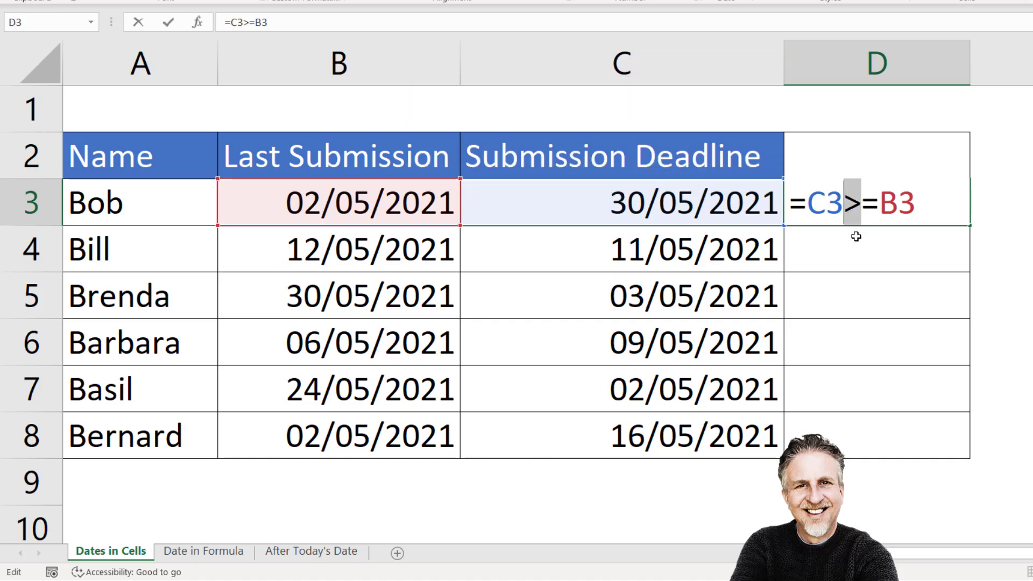
key("ctrl+Return")
double_click(970, 225)
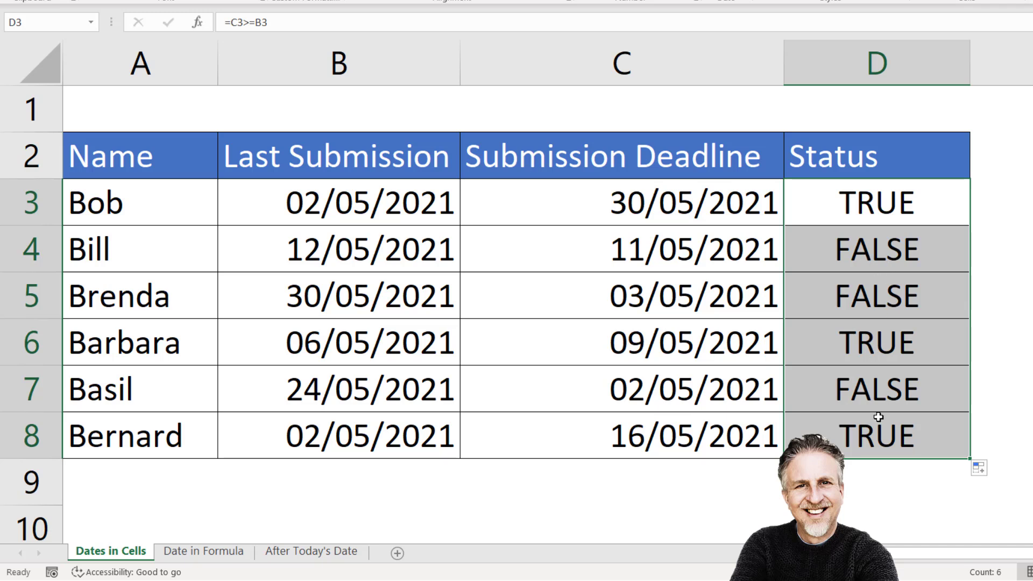
- Wrap D3's comparison as =IF(C3>=B3,"On time","Not on time") and fill it down to D8
double_click(846, 203)
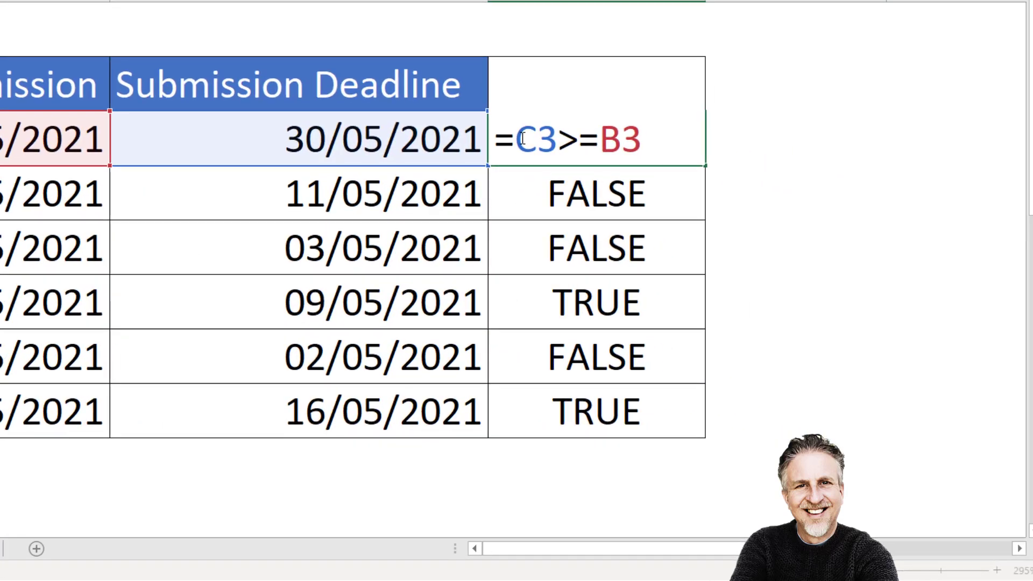
key("Left")
key("Left")
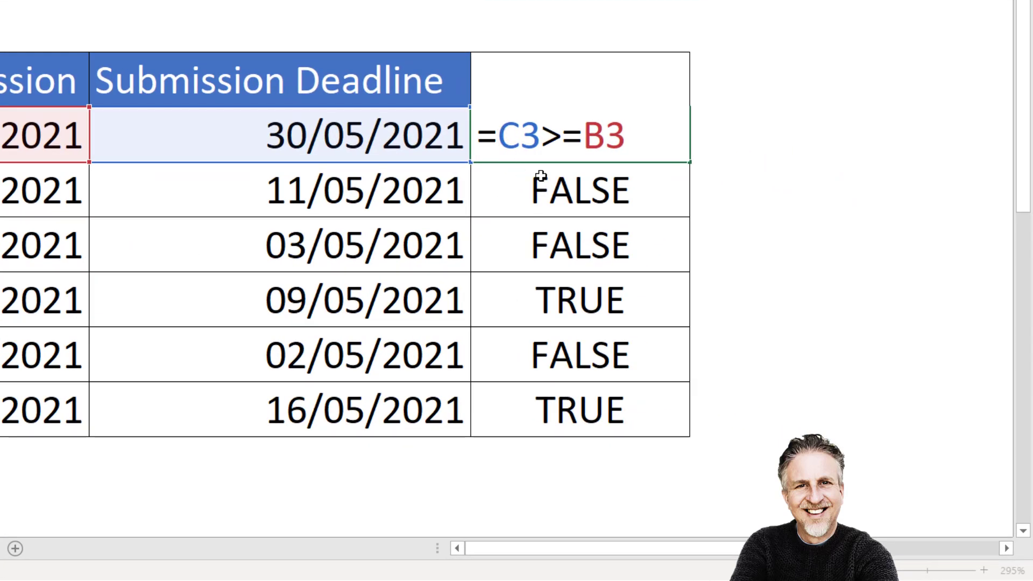
type("IF")
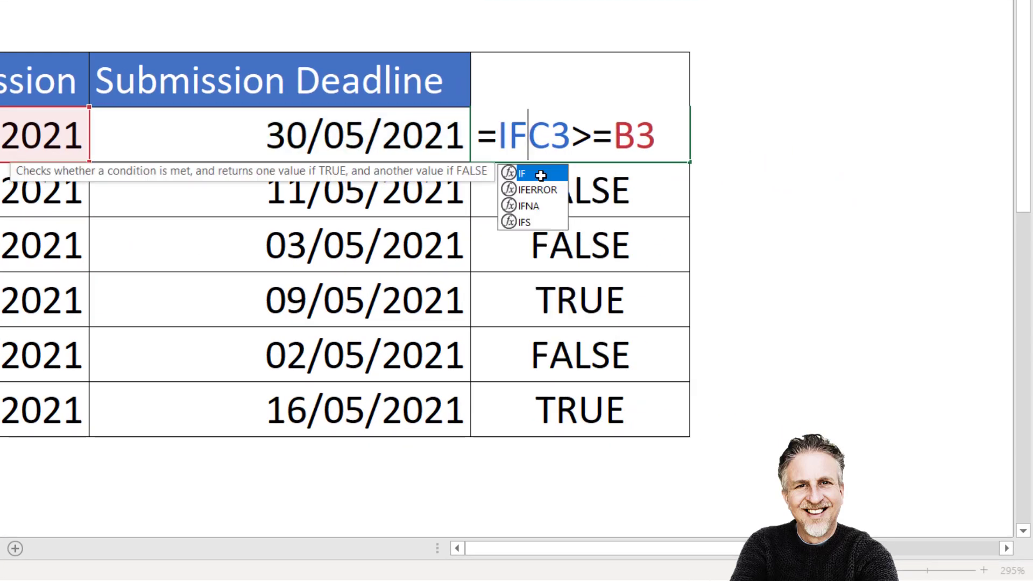
type("(")
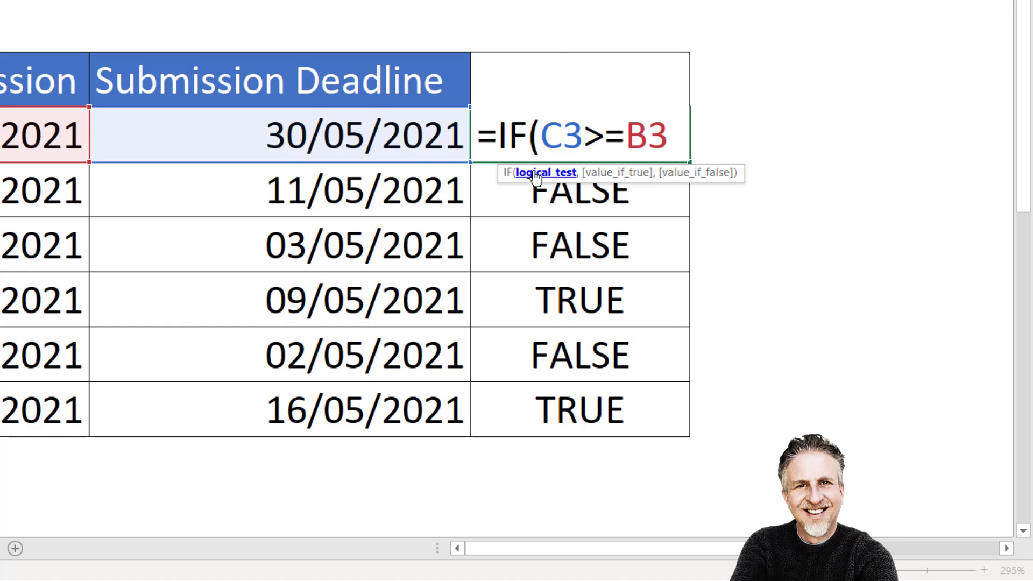
left_click(538, 173)
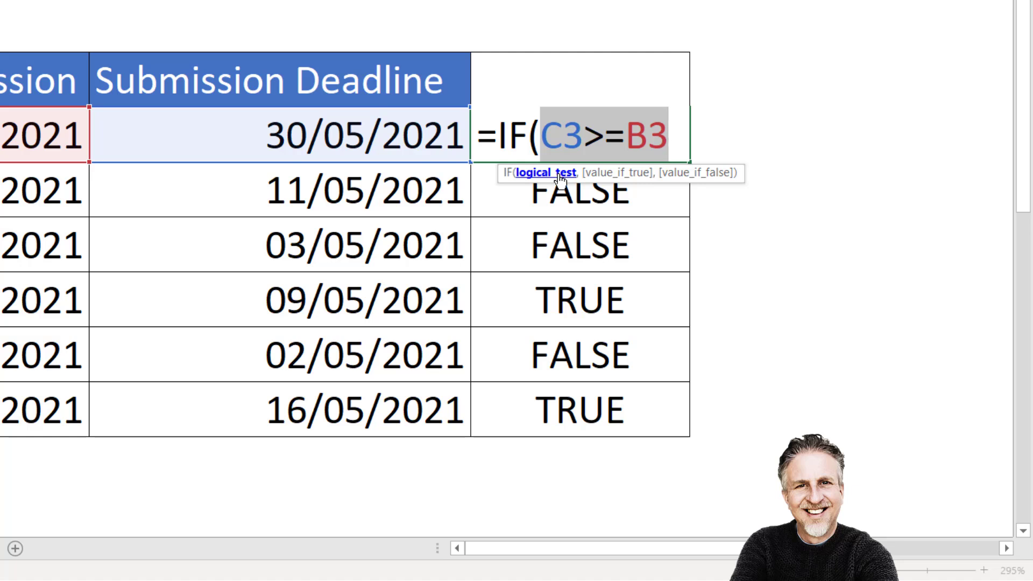
left_click(677, 136)
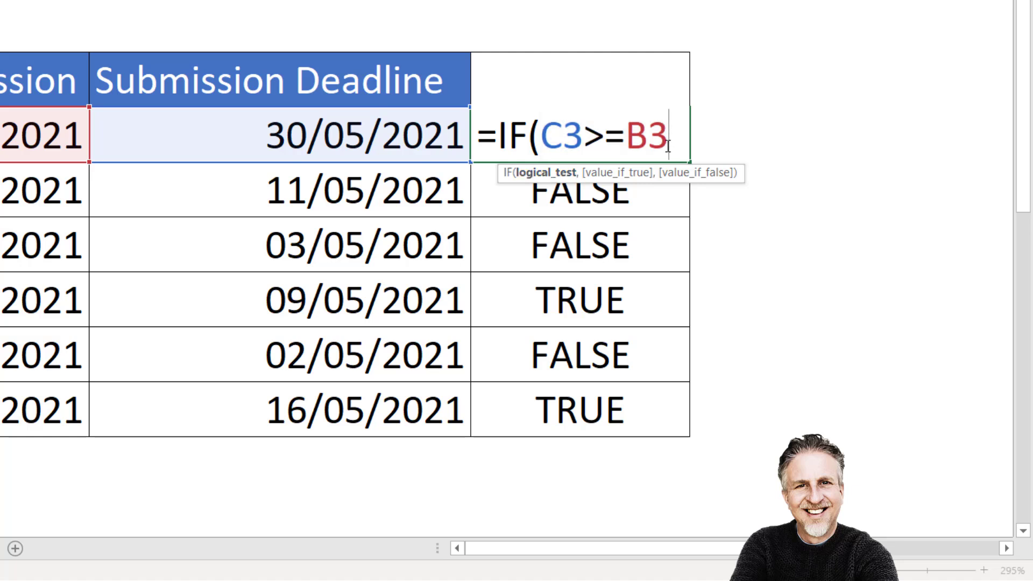
type(",")
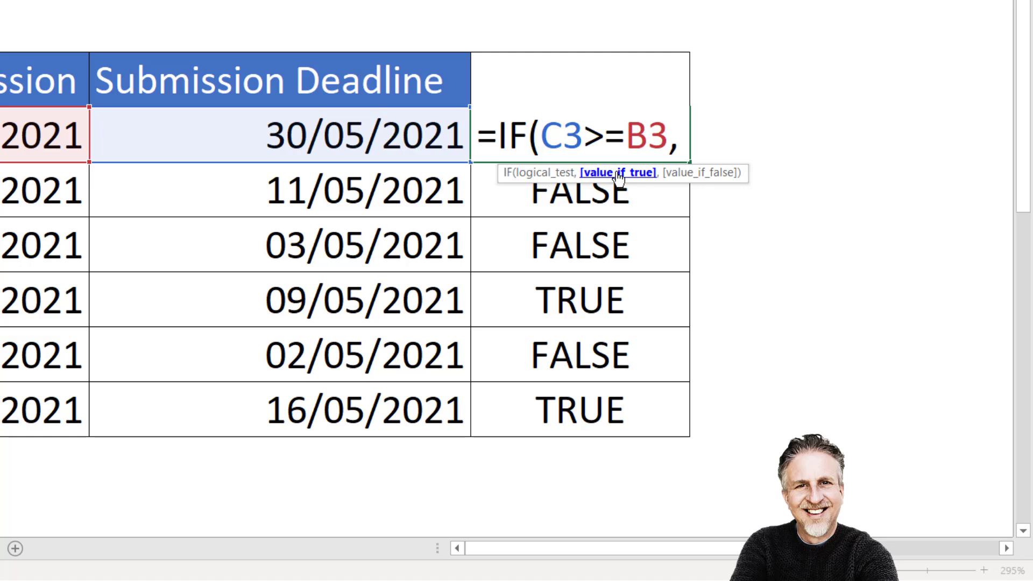
type("\"O")
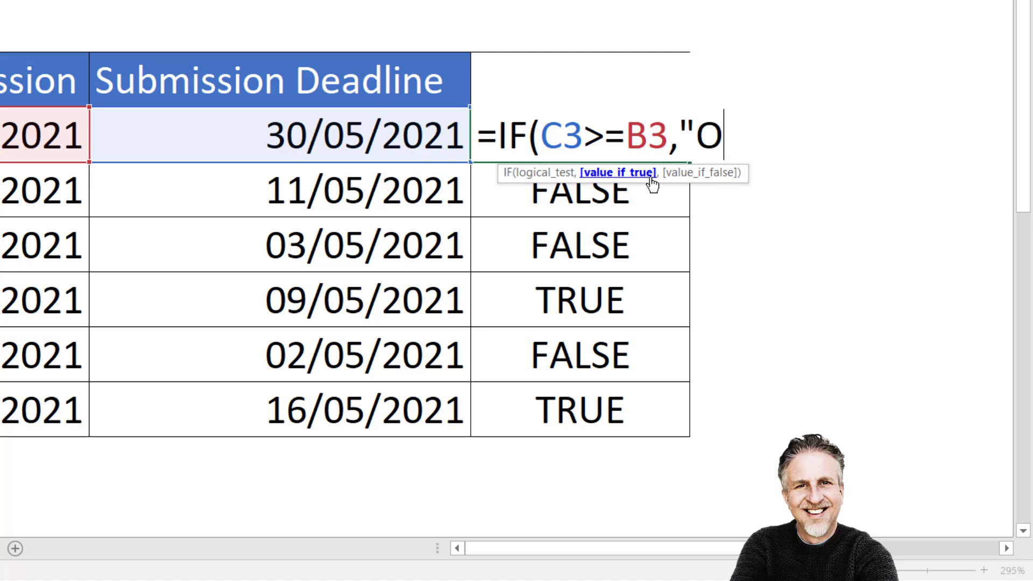
type("n time")
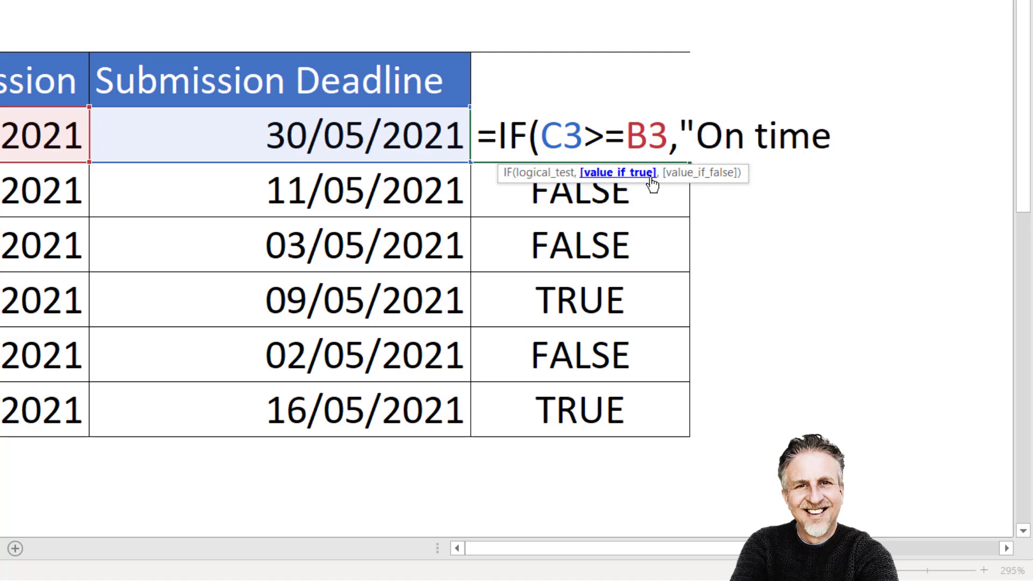
type("\",")
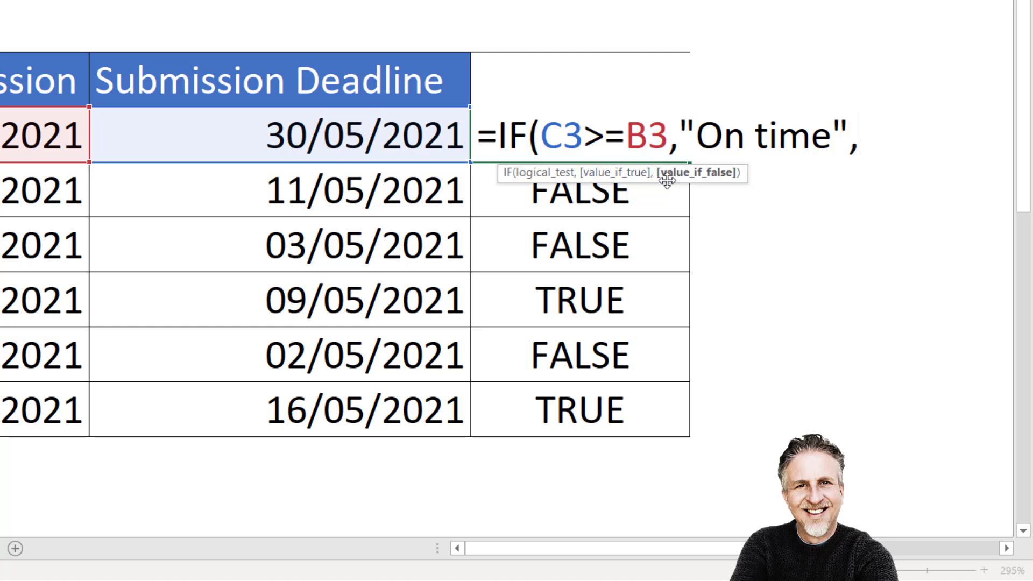
type("\"")
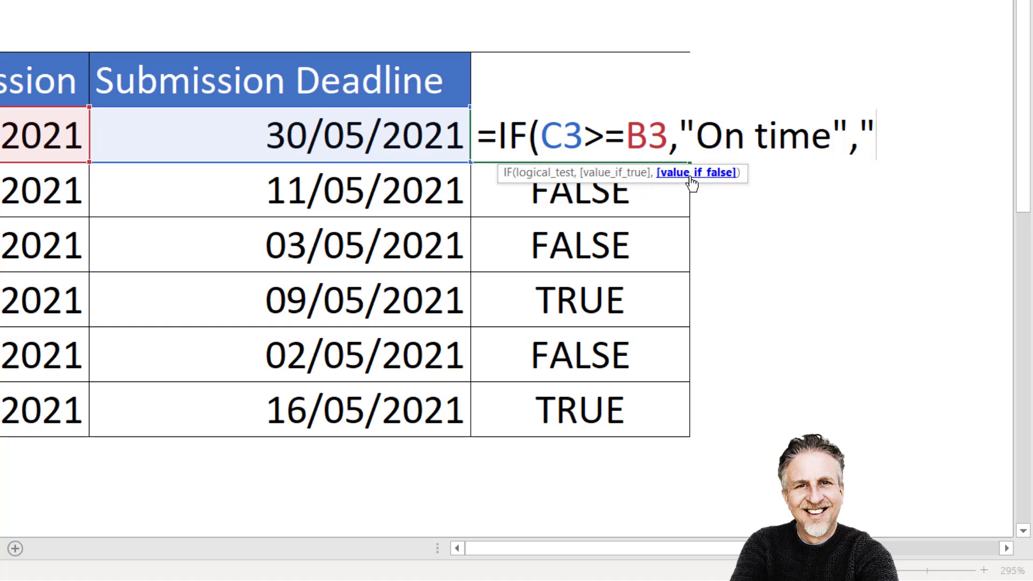
type("Not on")
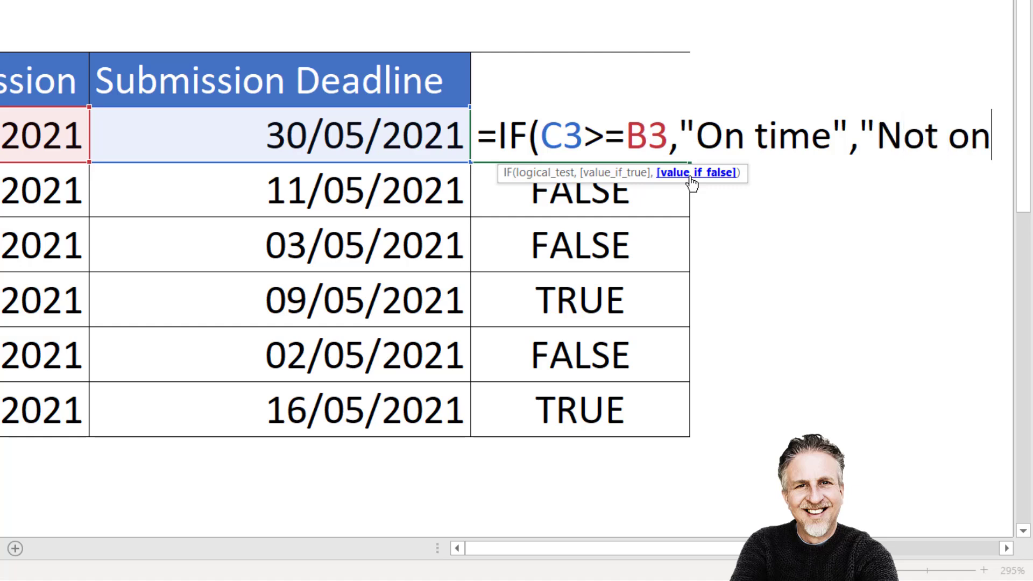
type(" time\"")
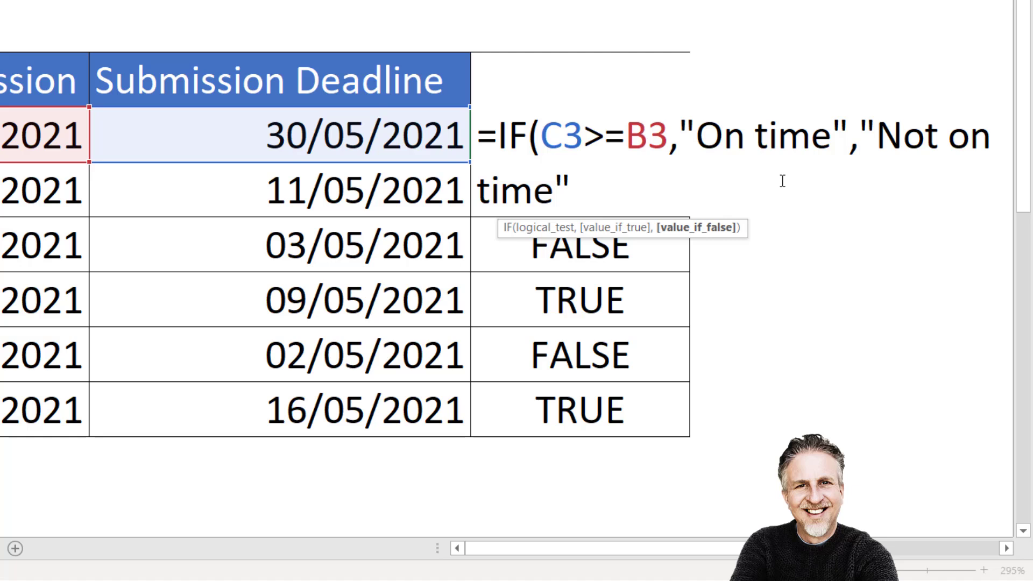
type(")")
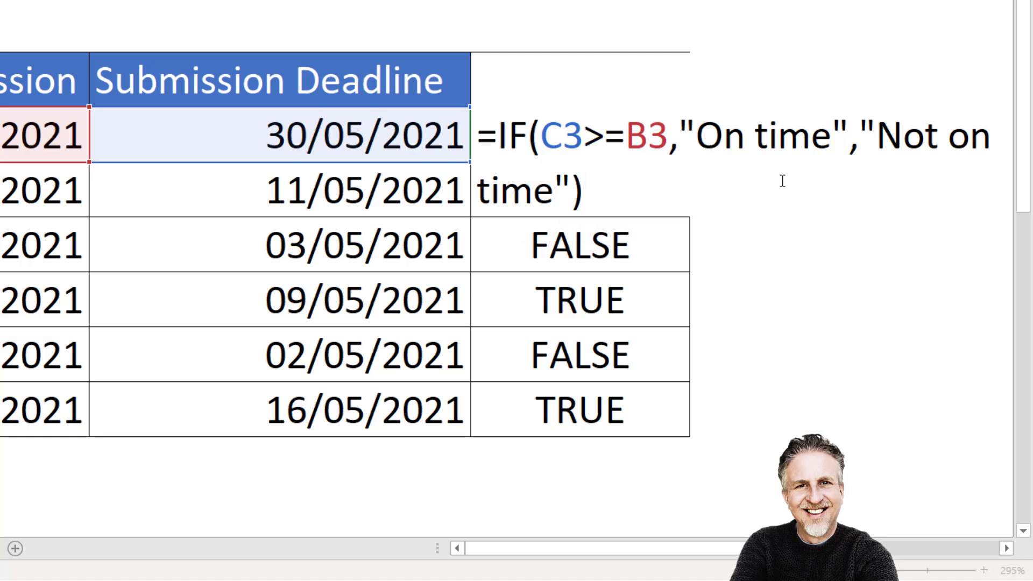
key("Return")
left_click(667, 155)
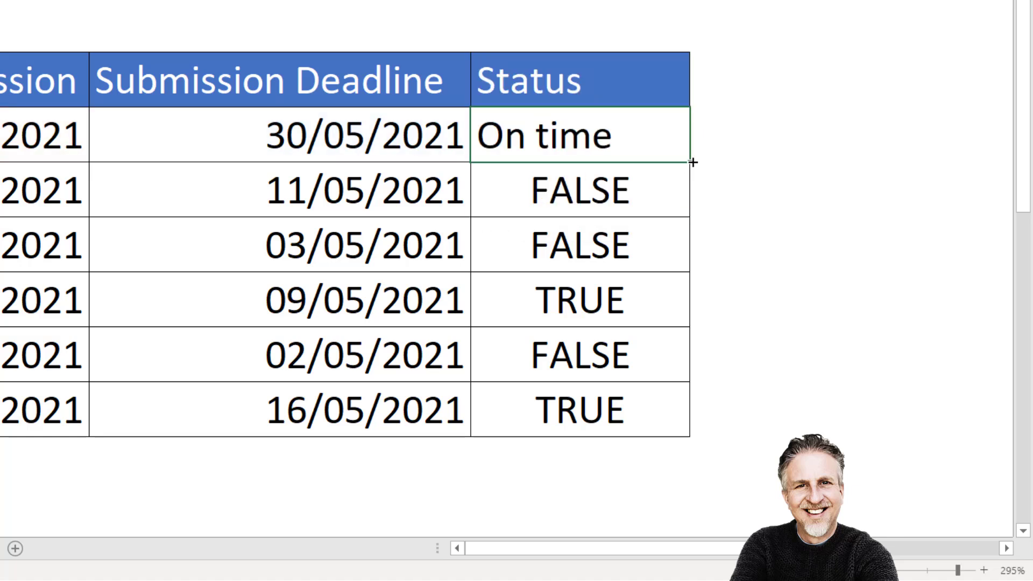
double_click(692, 162)
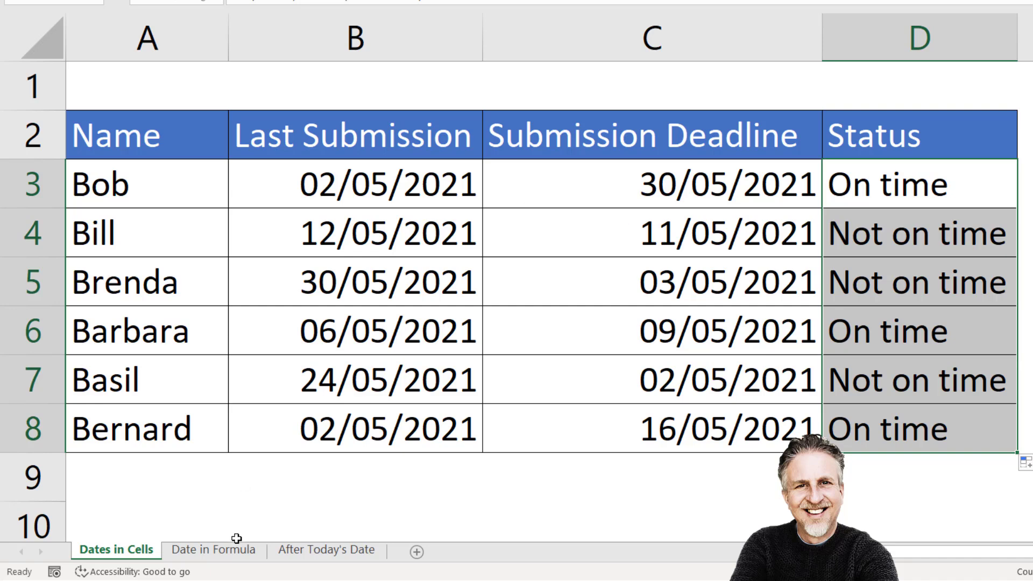
- On the Date in Formula sheet, enter =B3<=15/05/2021 in C3
left_click(215, 550)
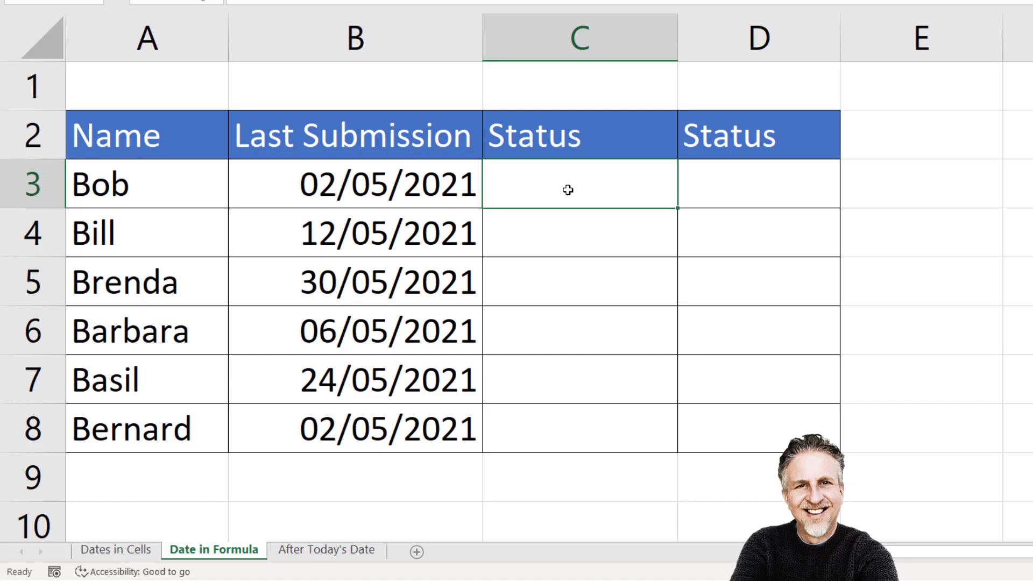
type("=")
left_click(404, 187)
type("<")
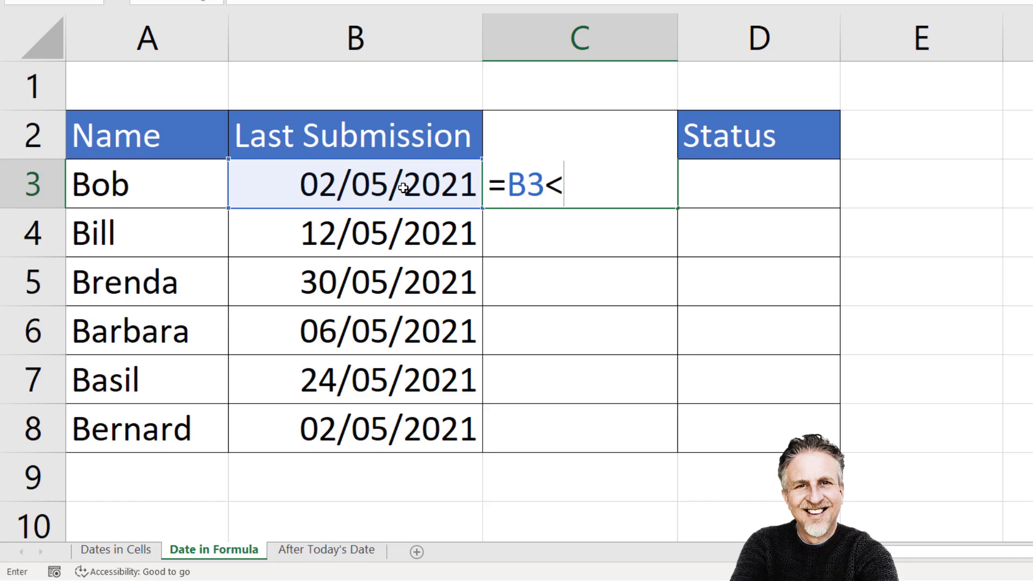
type("=15")
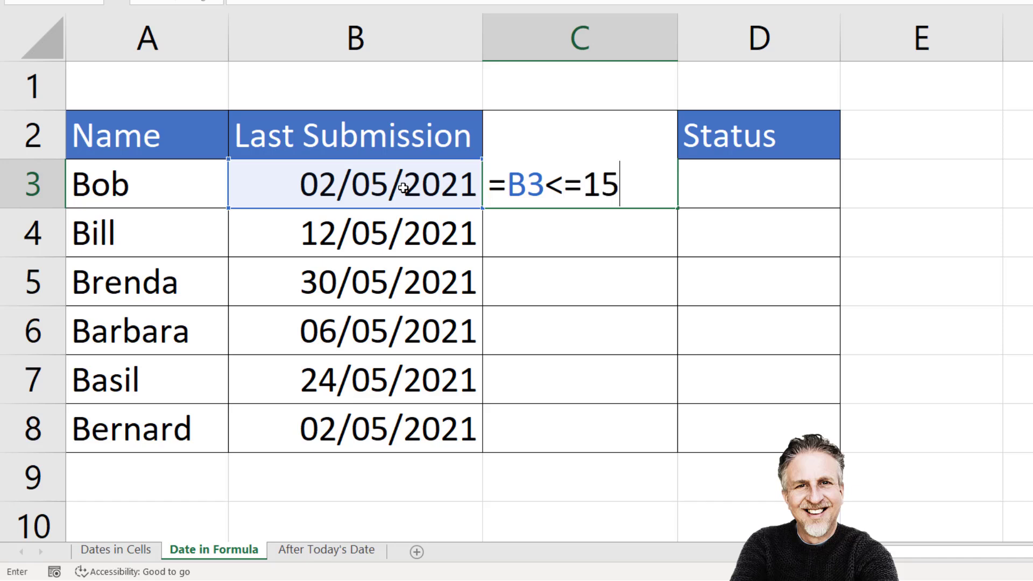
type("/05/")
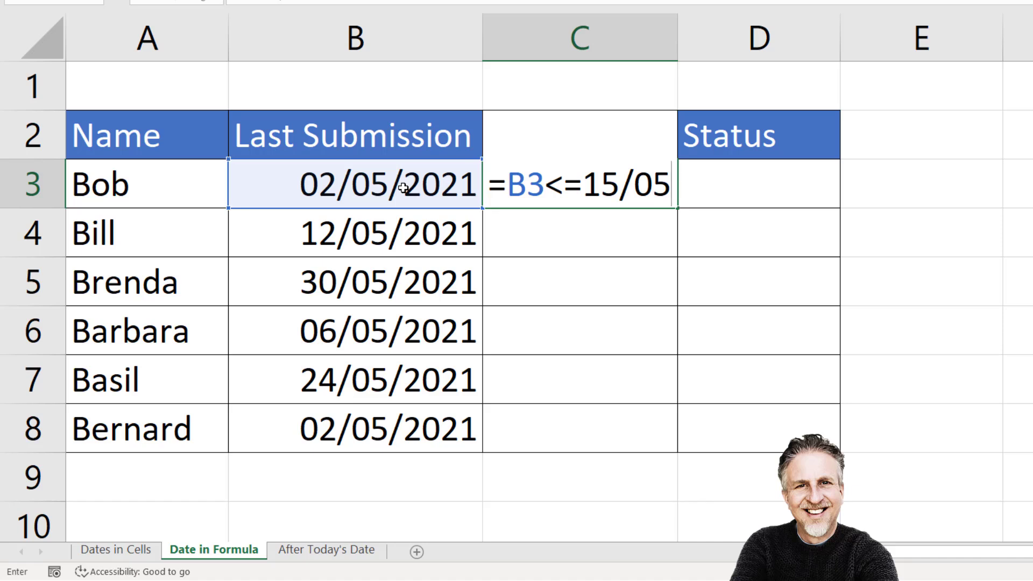
type("2021")
key("Return")
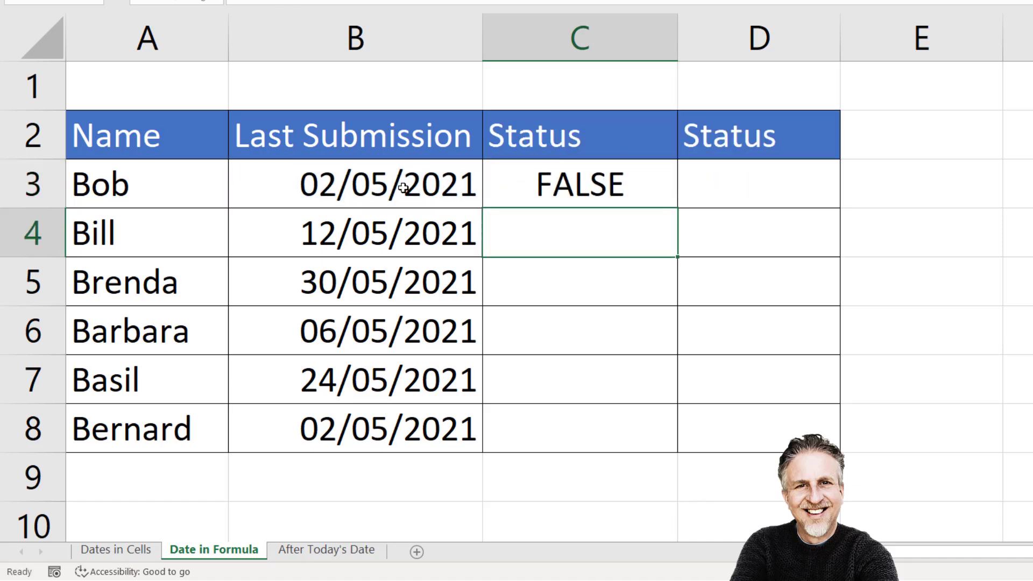
- Fill C3's formula down to C8, then select the date inside it
left_click(589, 181)
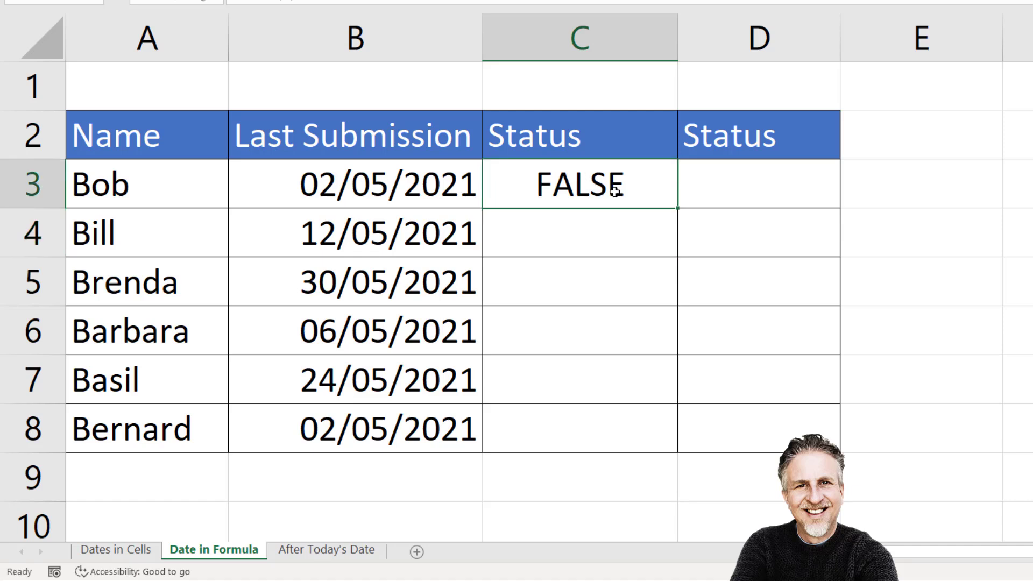
double_click(676, 210)
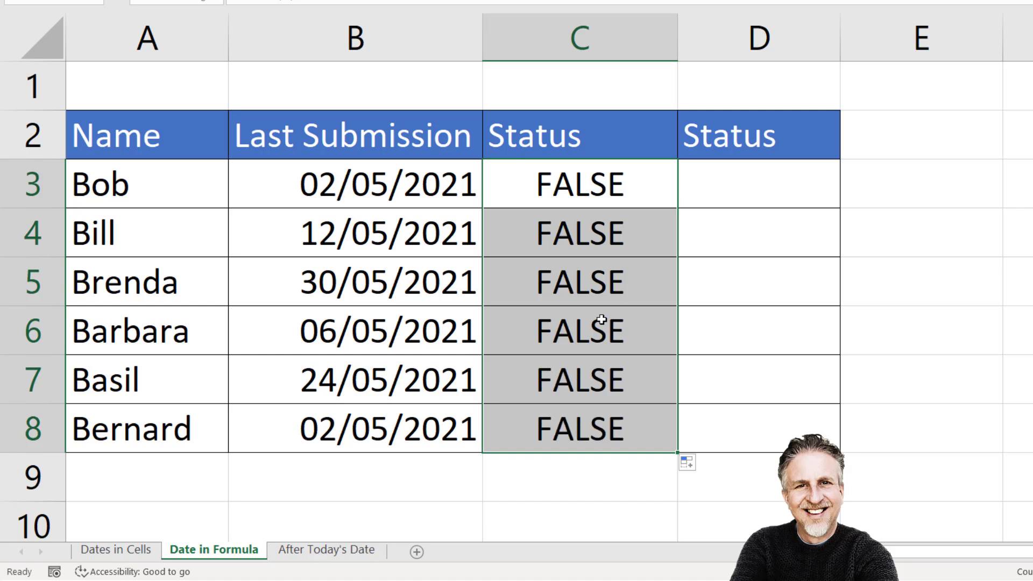
double_click(564, 189)
left_click_drag(588, 188, 750, 183)
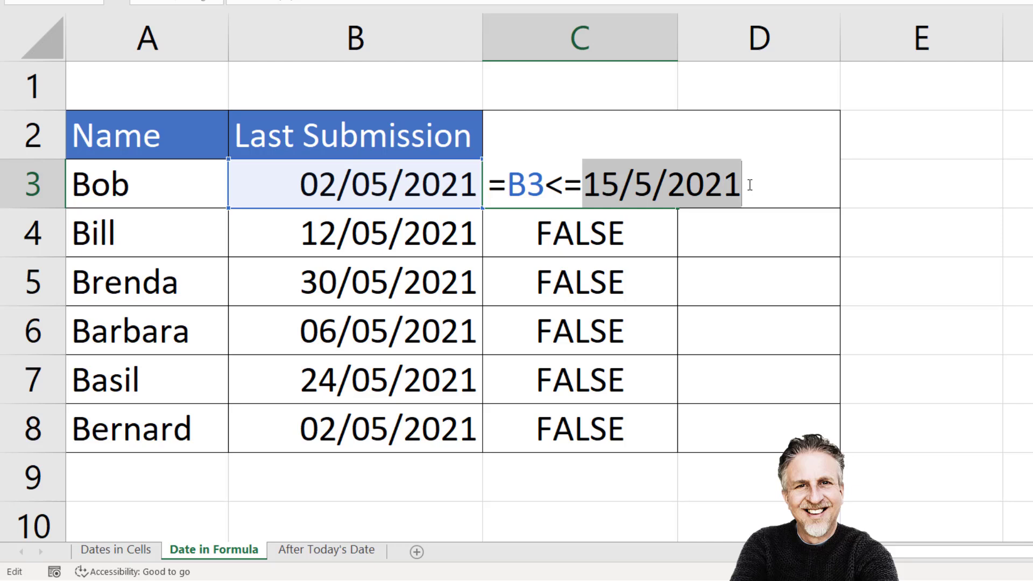
- Change C3 to =B3<="15/5/2021"+0 and fill it down to C8
left_click(585, 185)
type("\"")
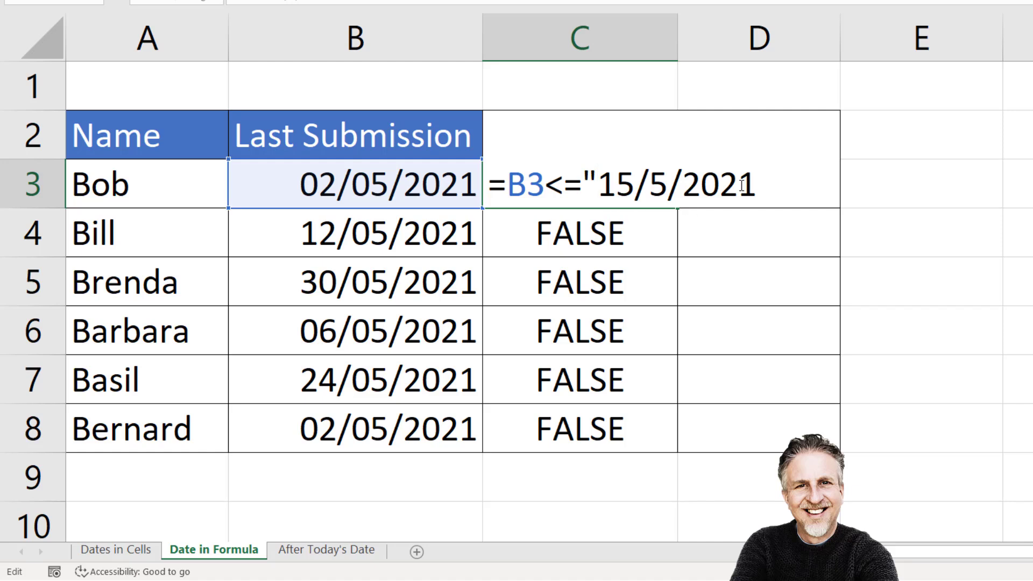
type("\"")
type("+0")
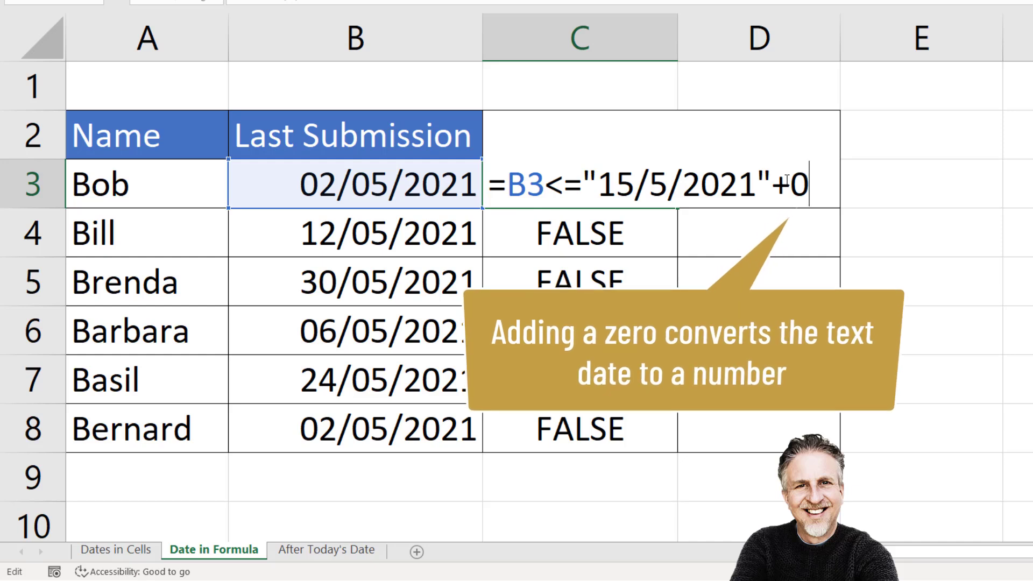
key("Return")
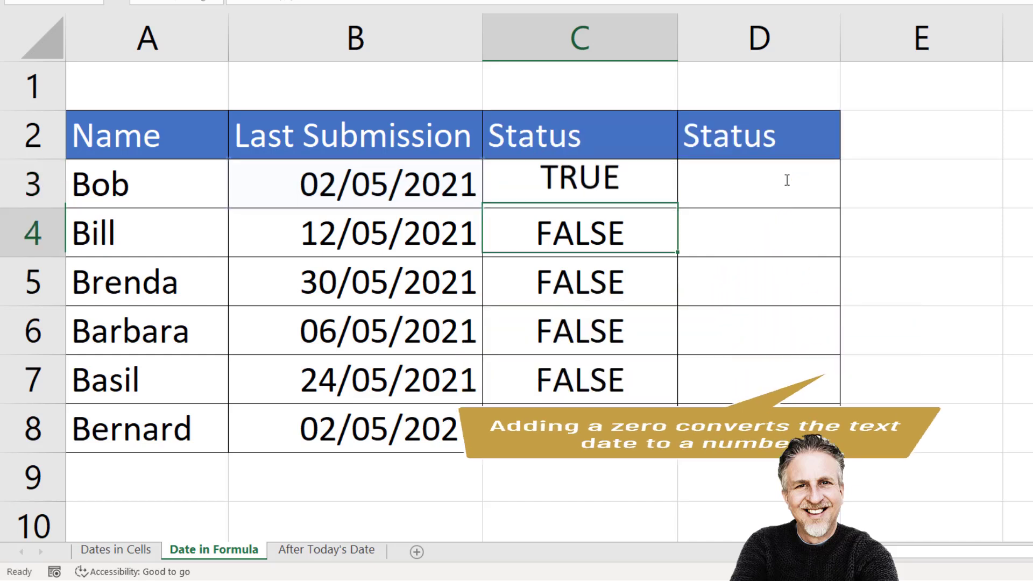
left_click(626, 175)
double_click(677, 208)
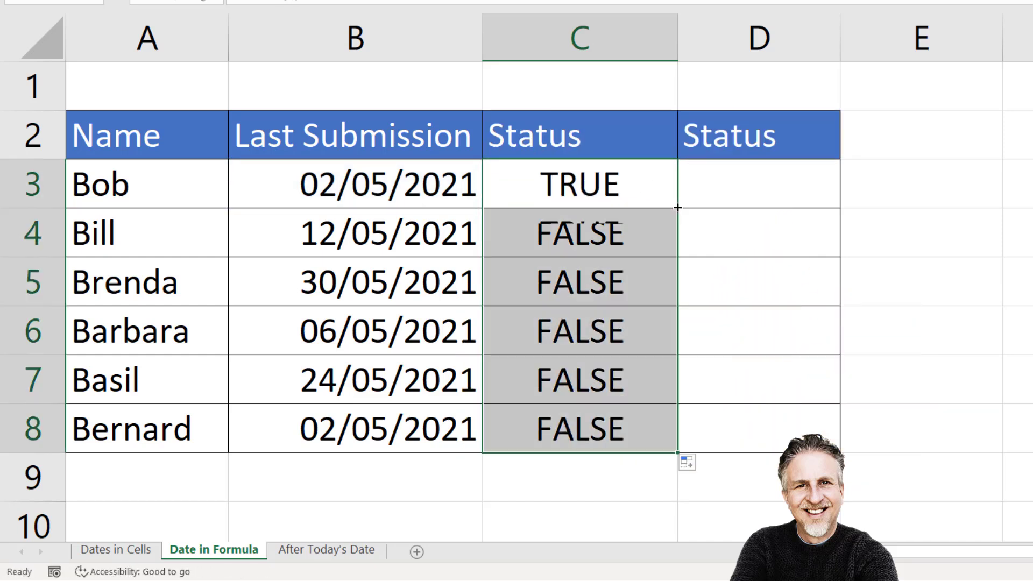
double_click(622, 185)
left_click_drag(586, 179, 771, 175)
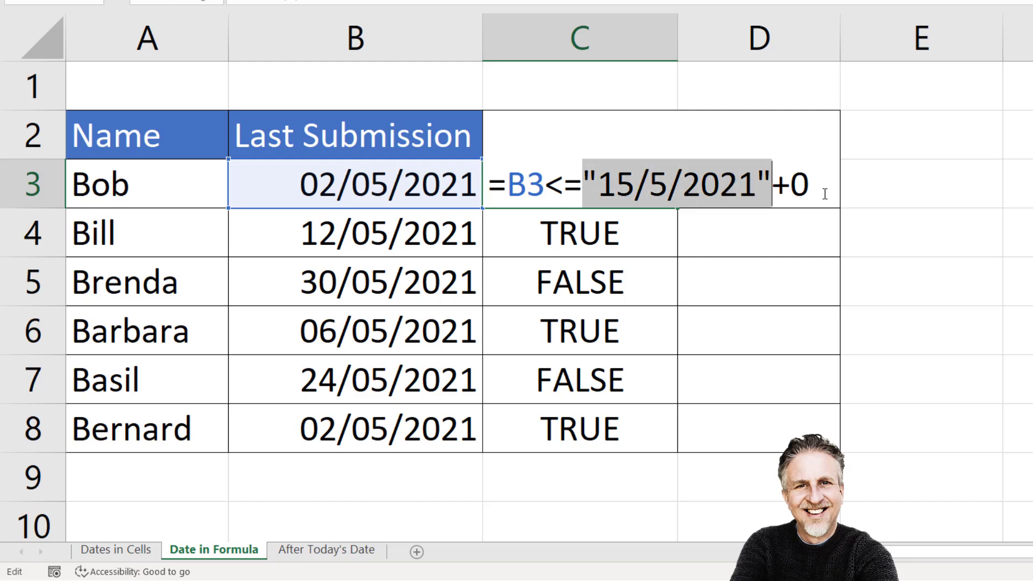
- In D3, start a comparison of B3 against 15/05/2021
key("Escape")
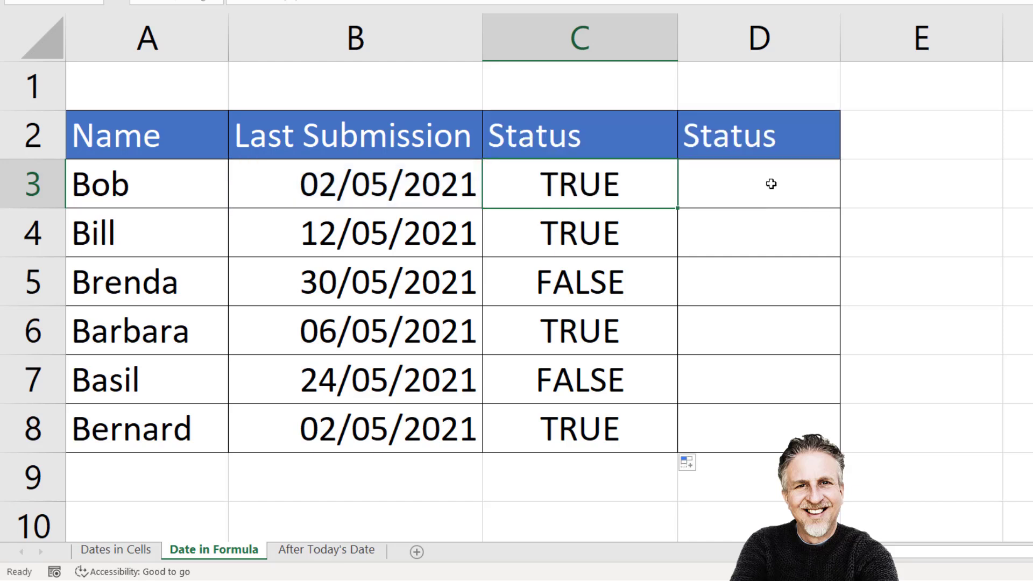
left_click(771, 191)
type("=")
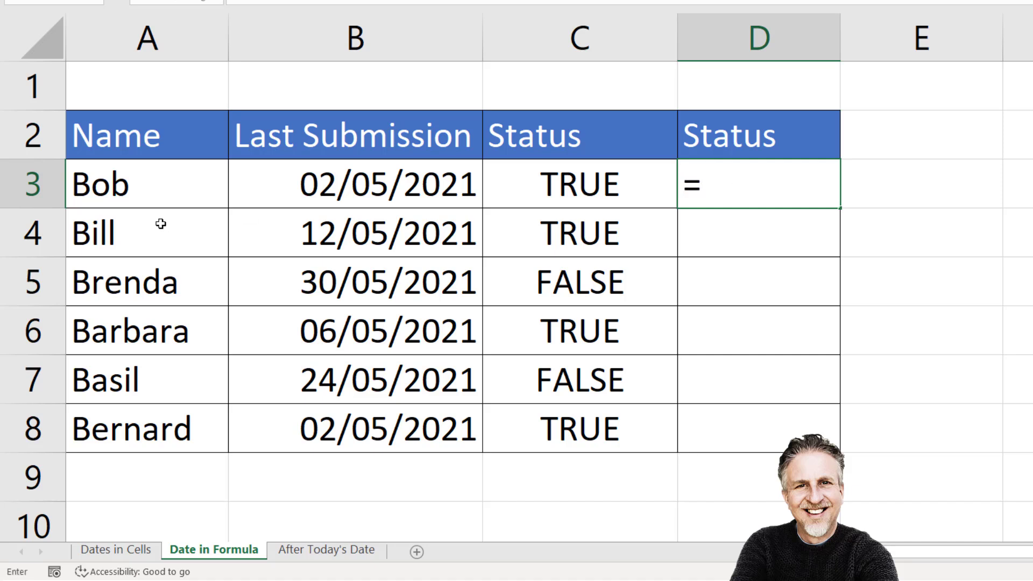
left_click(358, 187)
type("<=1")
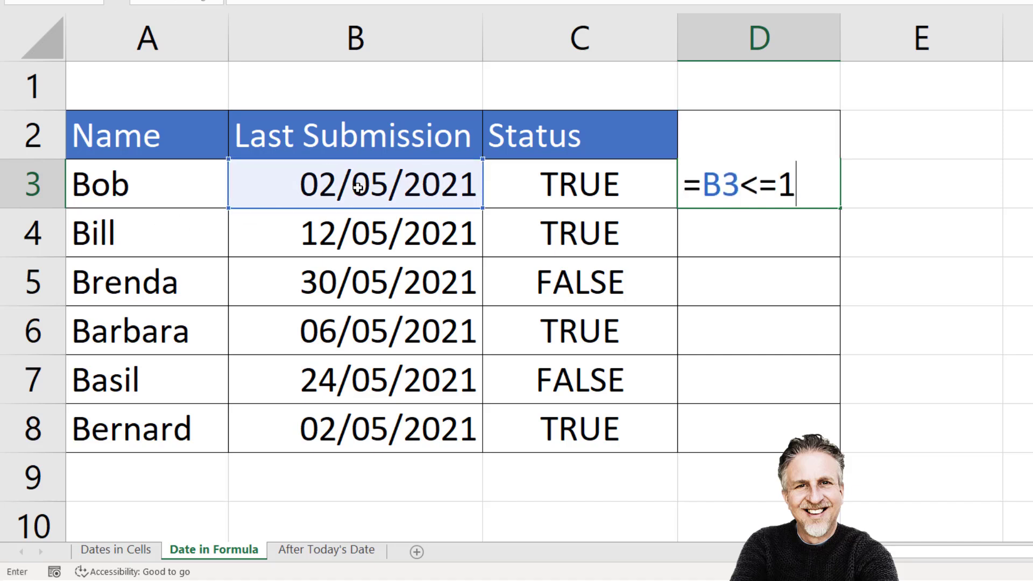
type("5/05/2021")
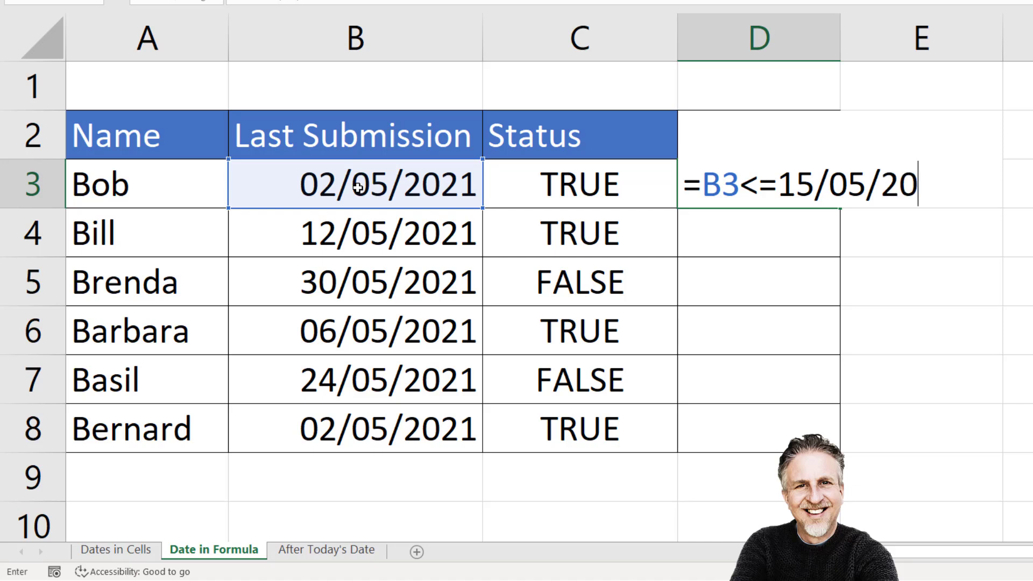
- Wrap the date as DATEVALUE("15/05/2021") and fill D3's formula down to D8
left_click(779, 185)
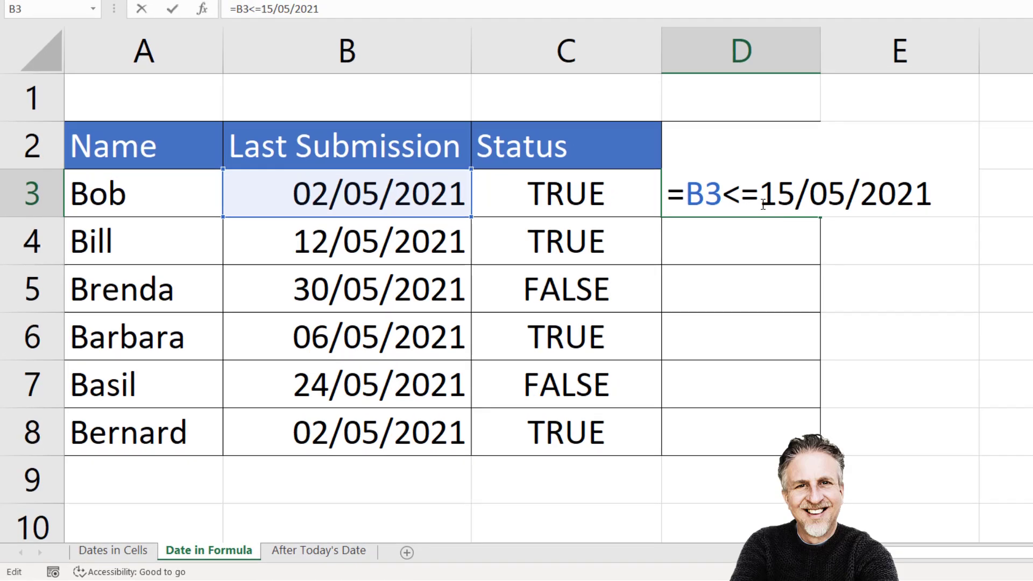
type("datevalue")
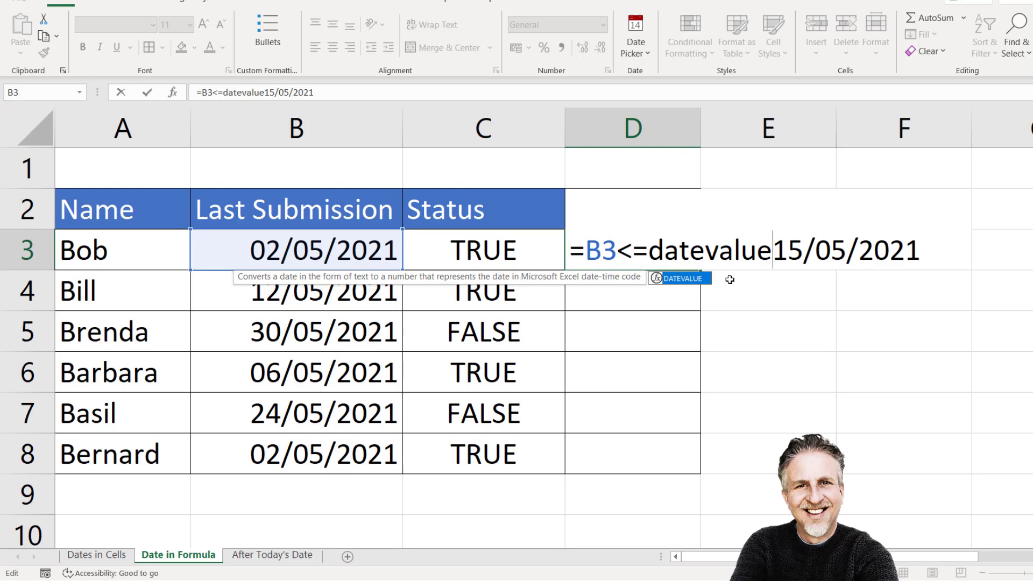
type("(")
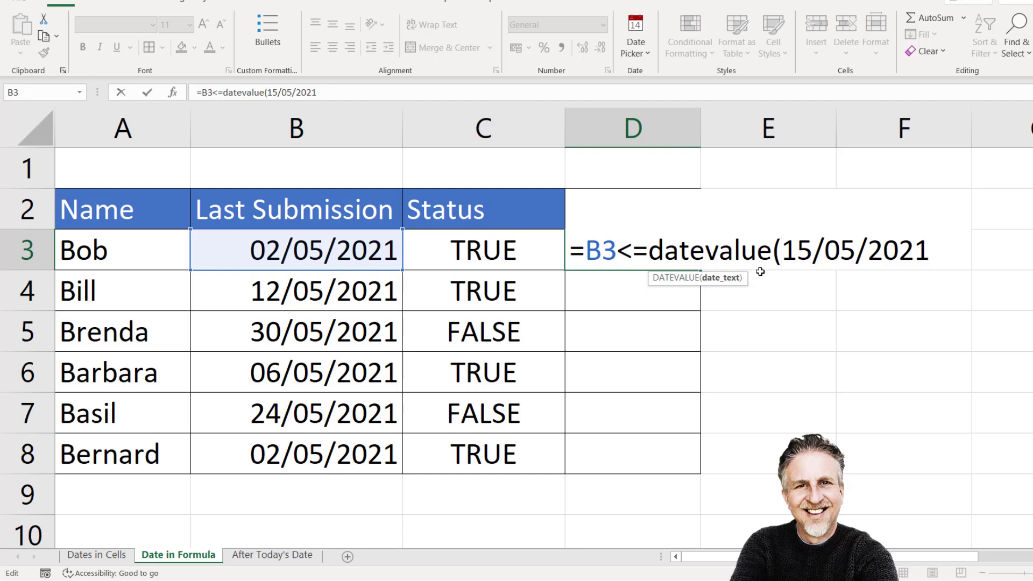
type("\"")
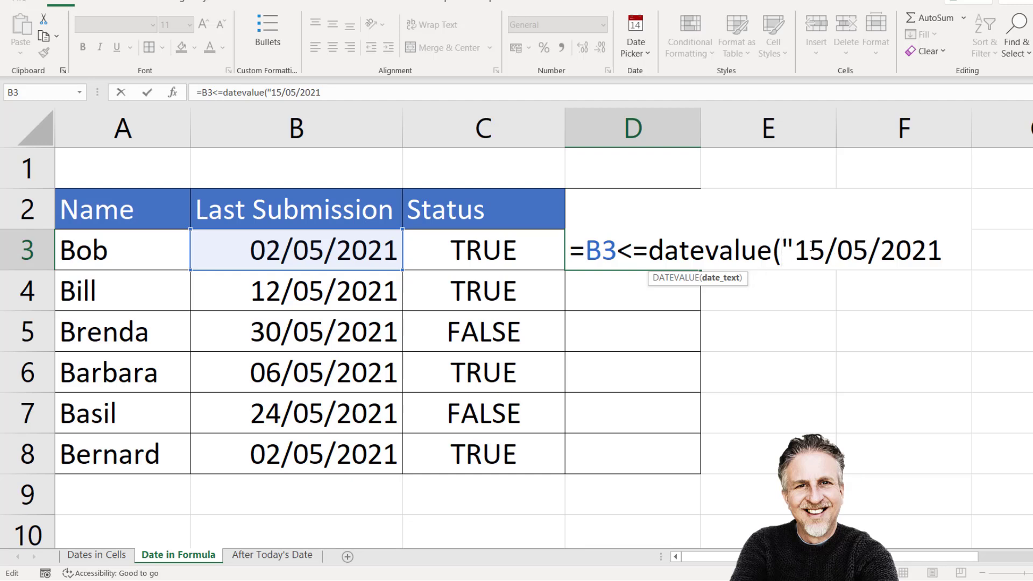
left_click(945, 246)
type(")")
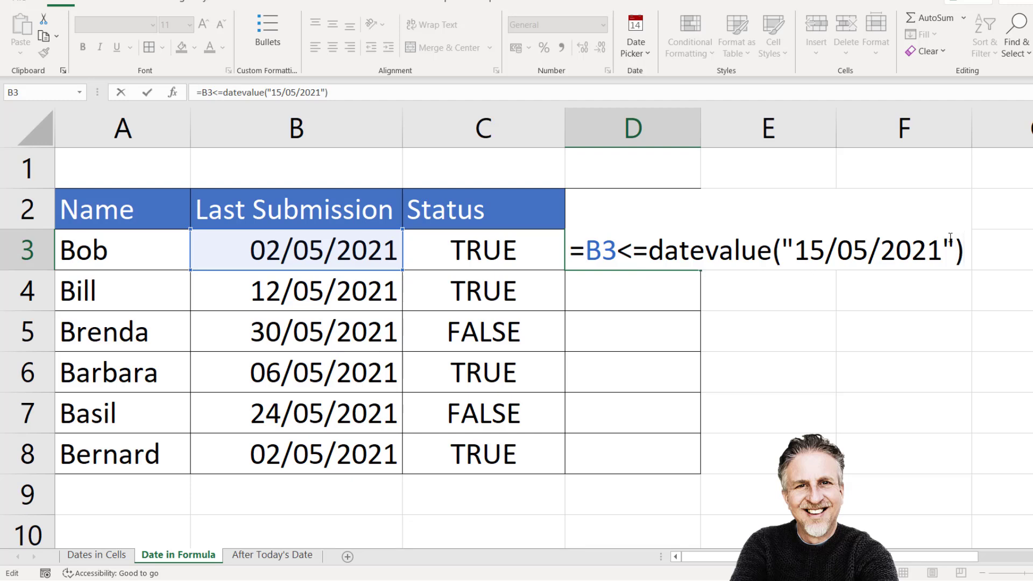
key("Return")
left_click(679, 259)
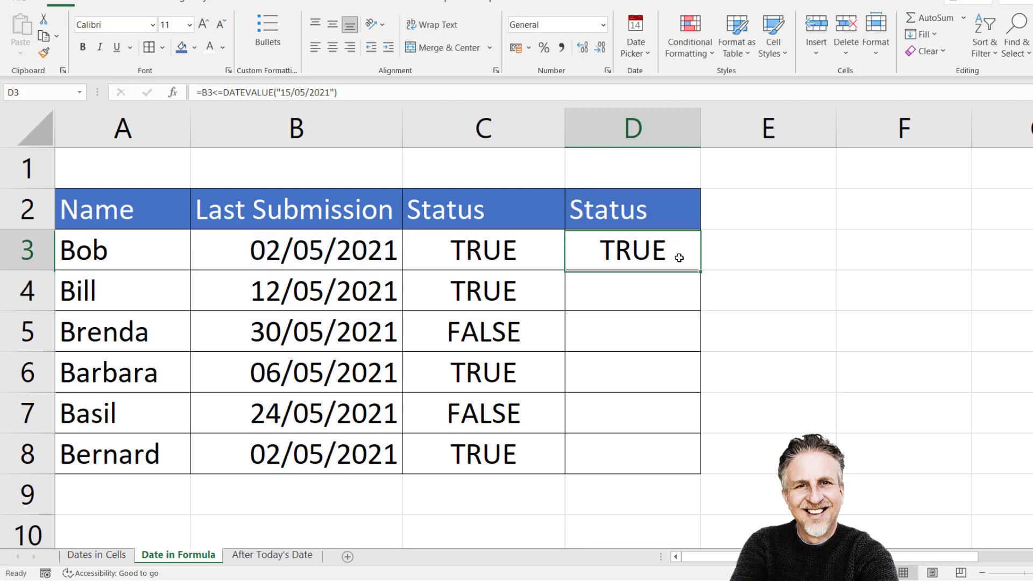
double_click(700, 270)
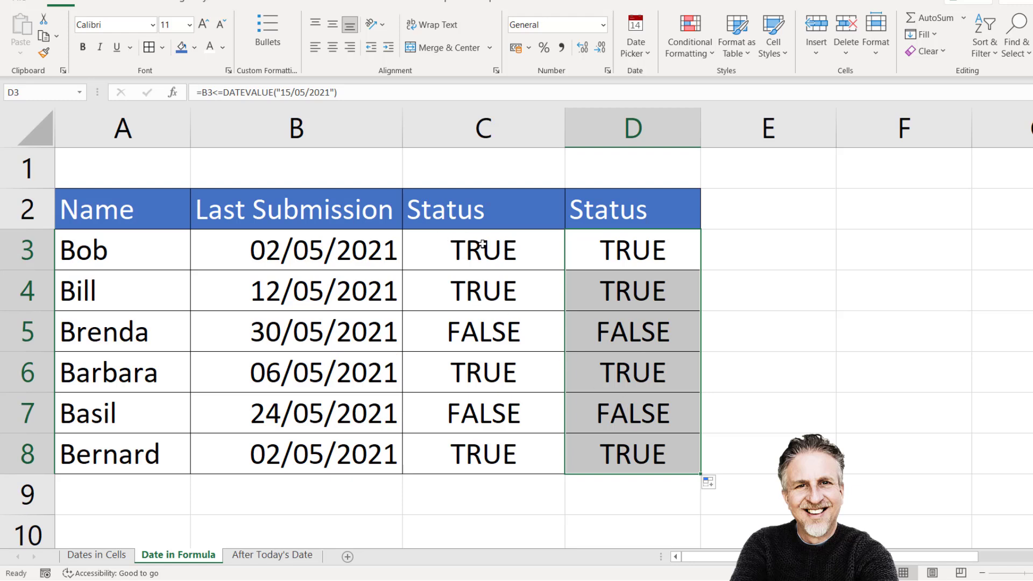
- Make C3 =IF(B3<="15/5/2021"+0,"On time","Not on time") and fill it down to C8
left_click(482, 244)
double_click(482, 243)
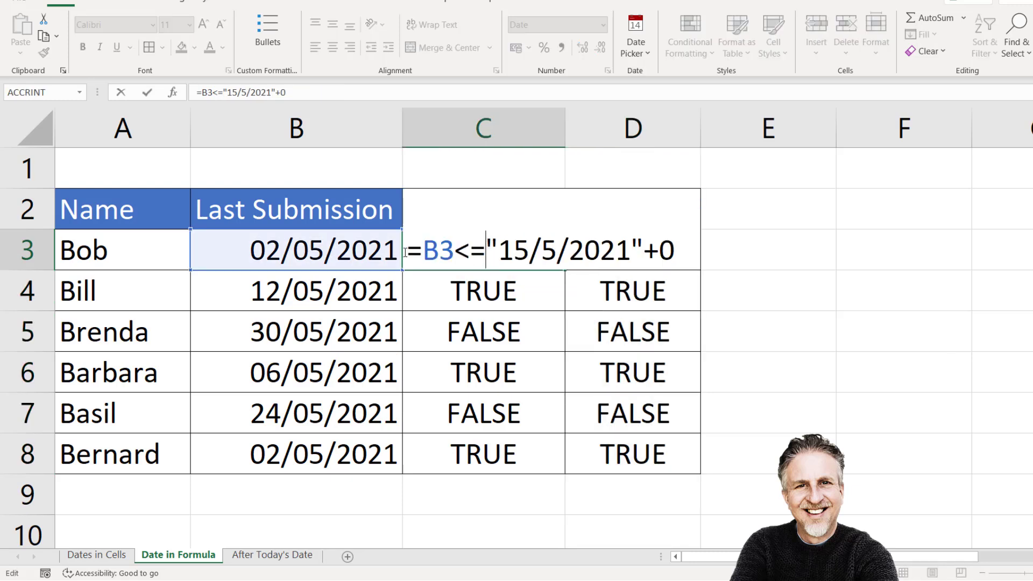
left_click(433, 258)
type("IF(B3<=\"15/5/2021\"+0")
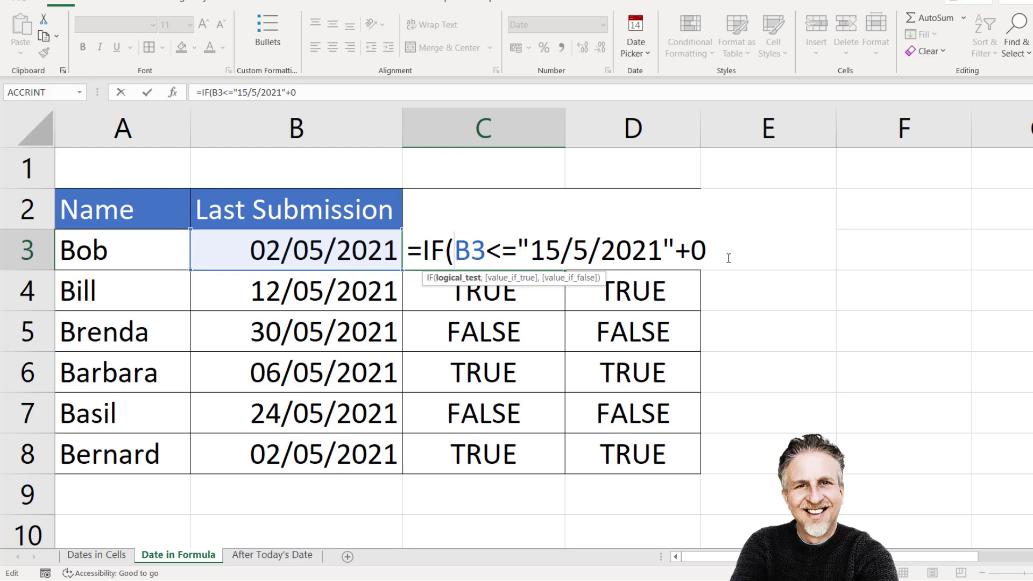
type(",\"")
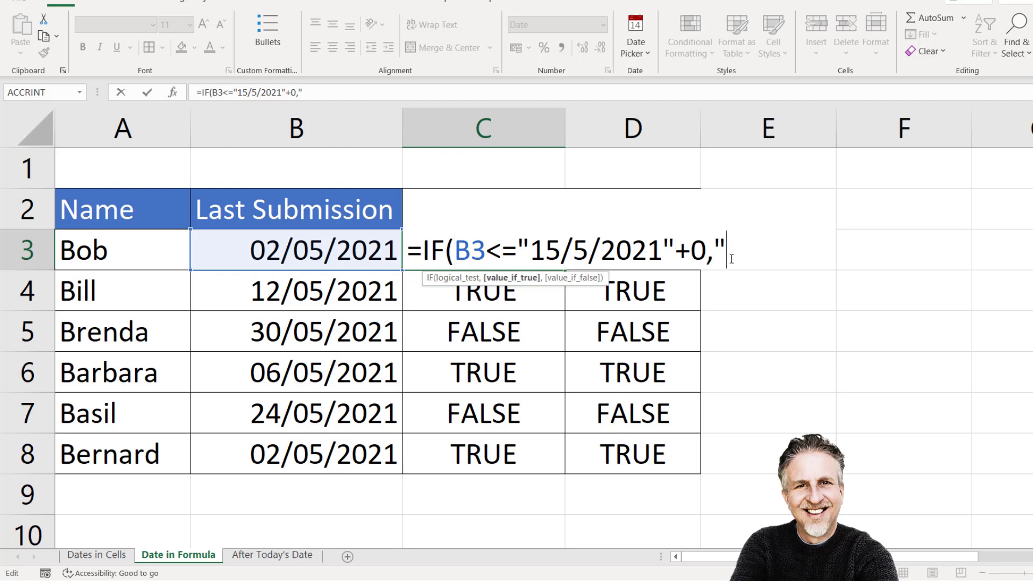
type("On time")
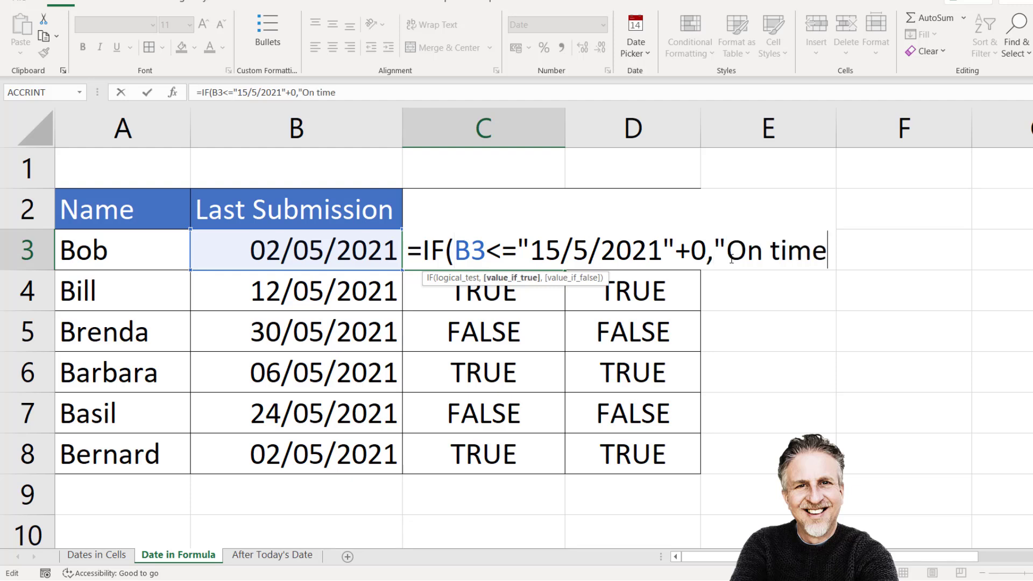
type("\",")
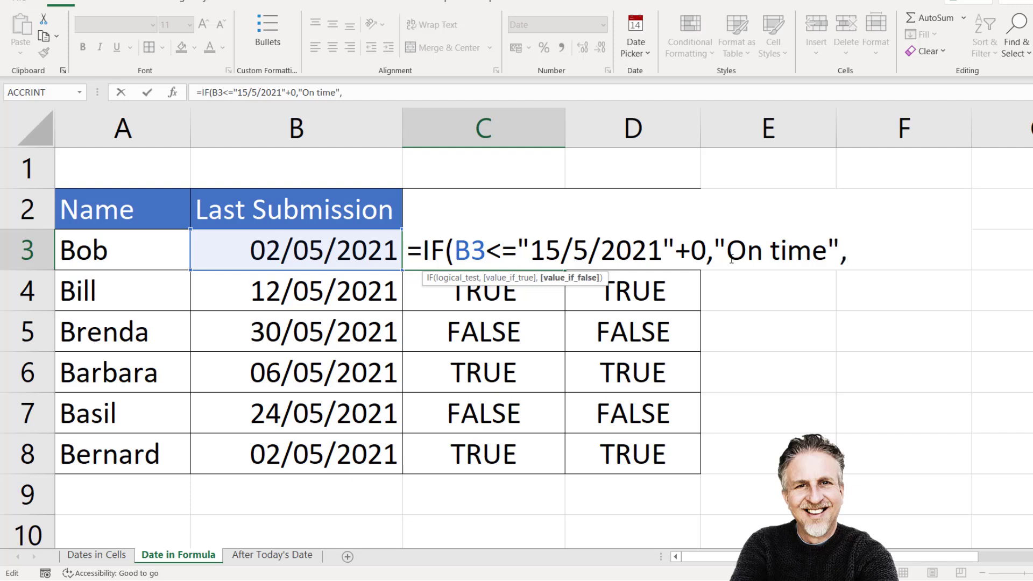
type("\"")
type("Not ")
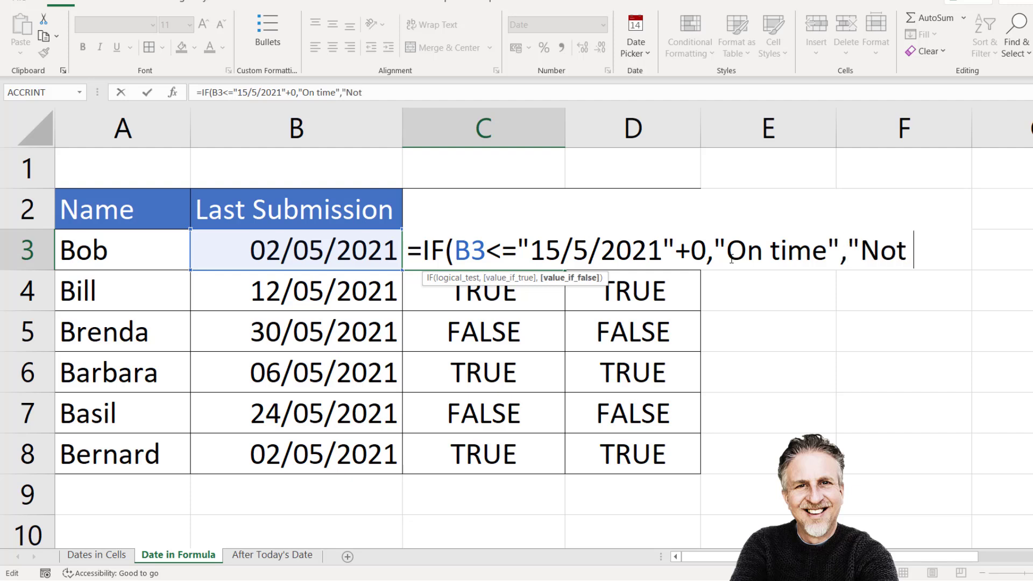
type("on time\")")
key("Return")
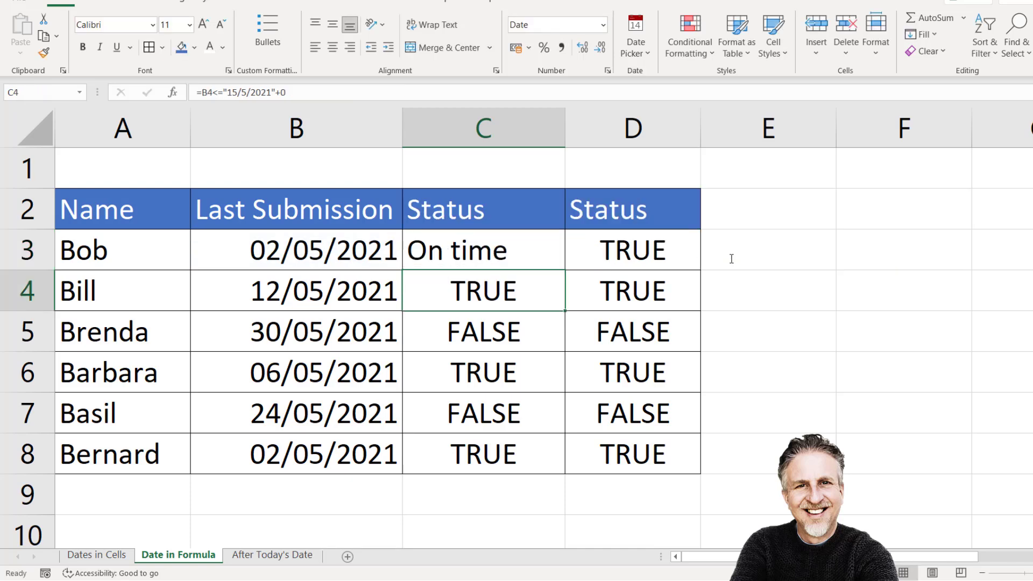
left_click(562, 262)
double_click(565, 272)
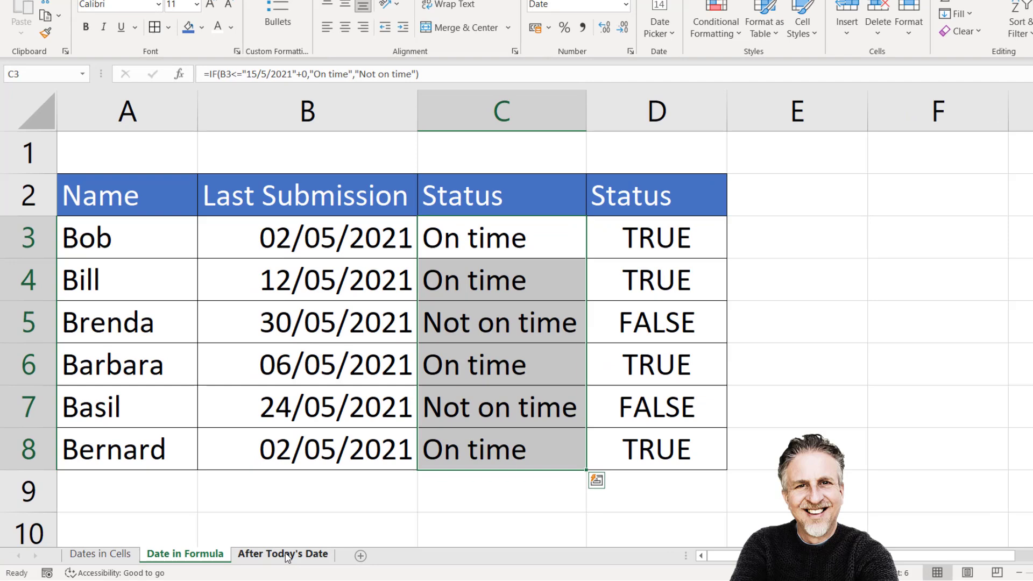
- On the After Today's Date sheet, enter =B3<=TODAY() in C3 and fill it to C8
left_click(273, 555)
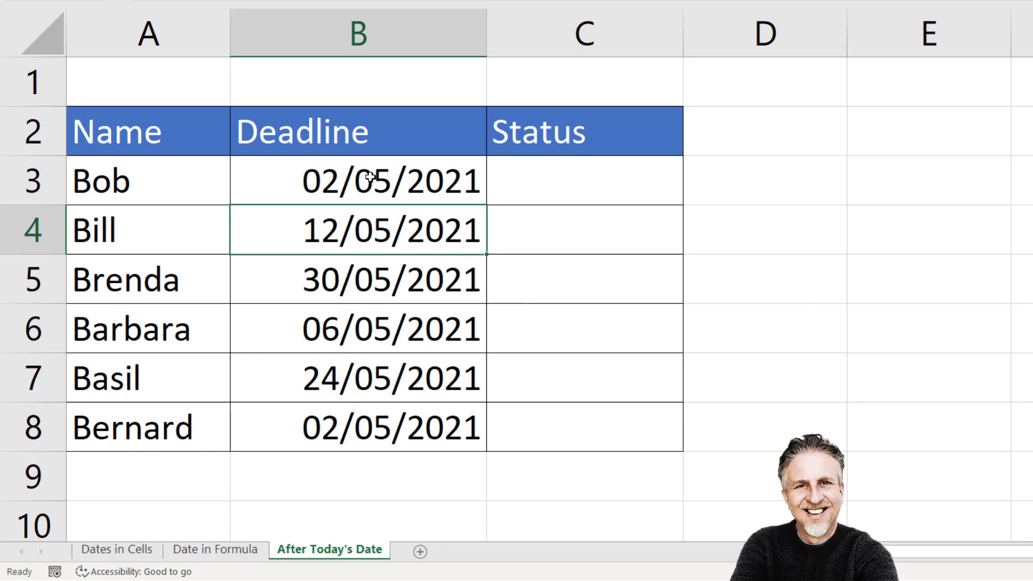
left_click(562, 182)
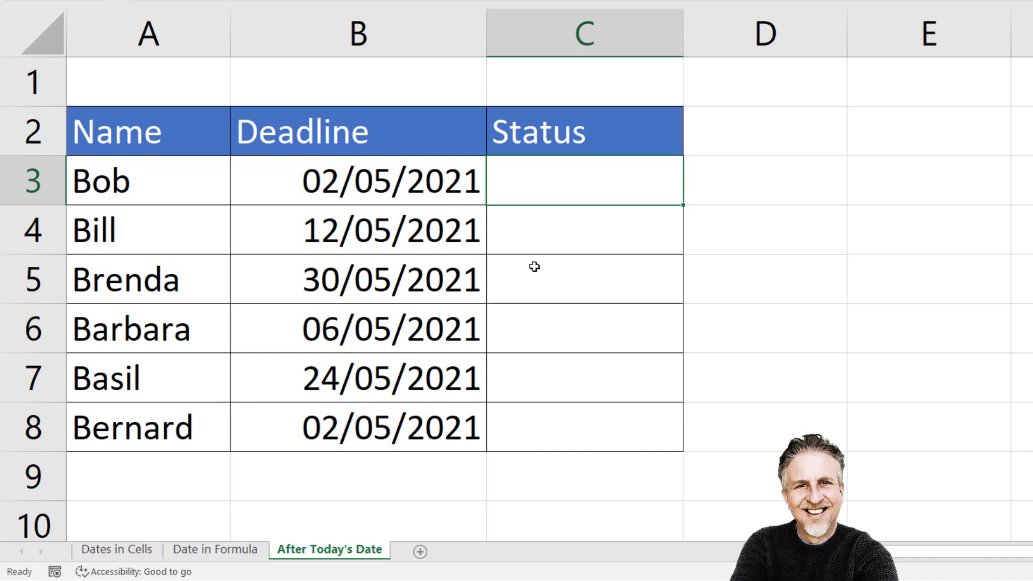
type("=")
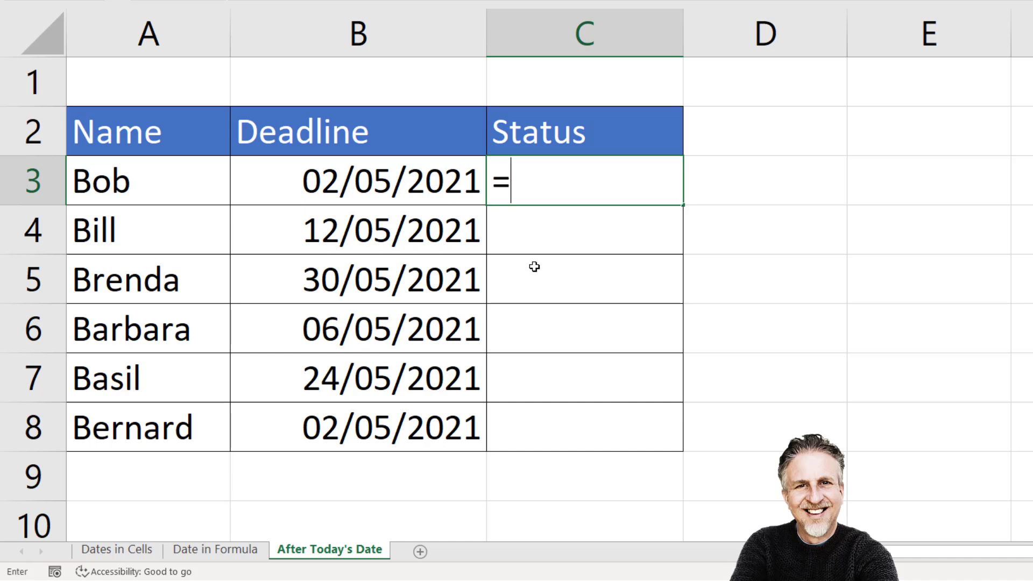
left_click(422, 185)
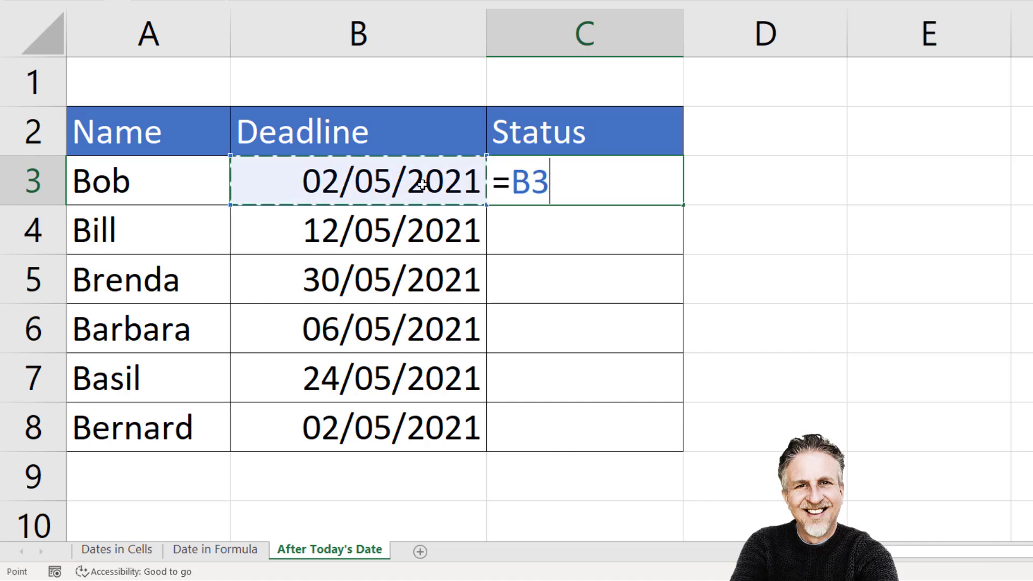
type("<=")
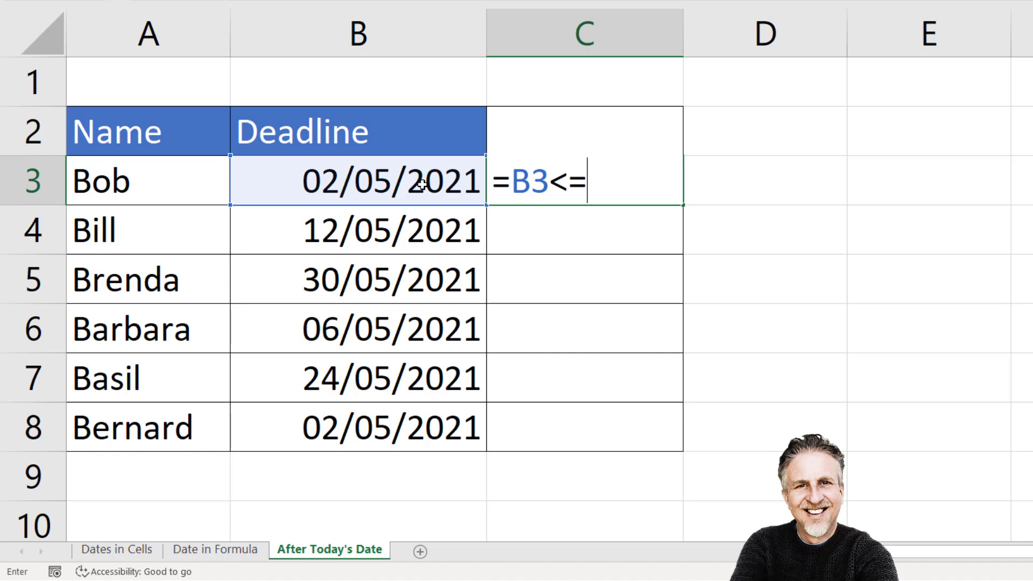
type("TODAY")
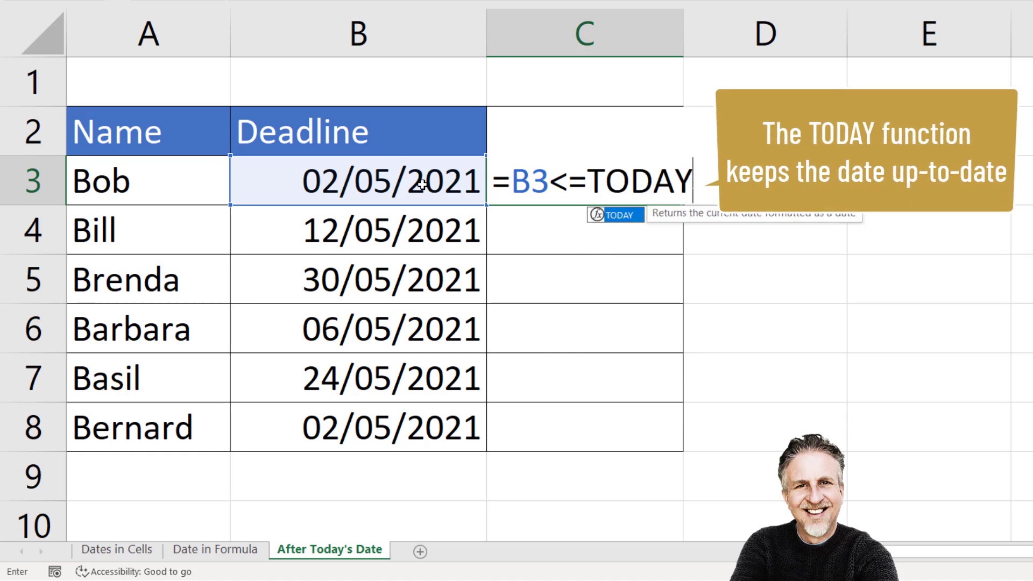
type("()")
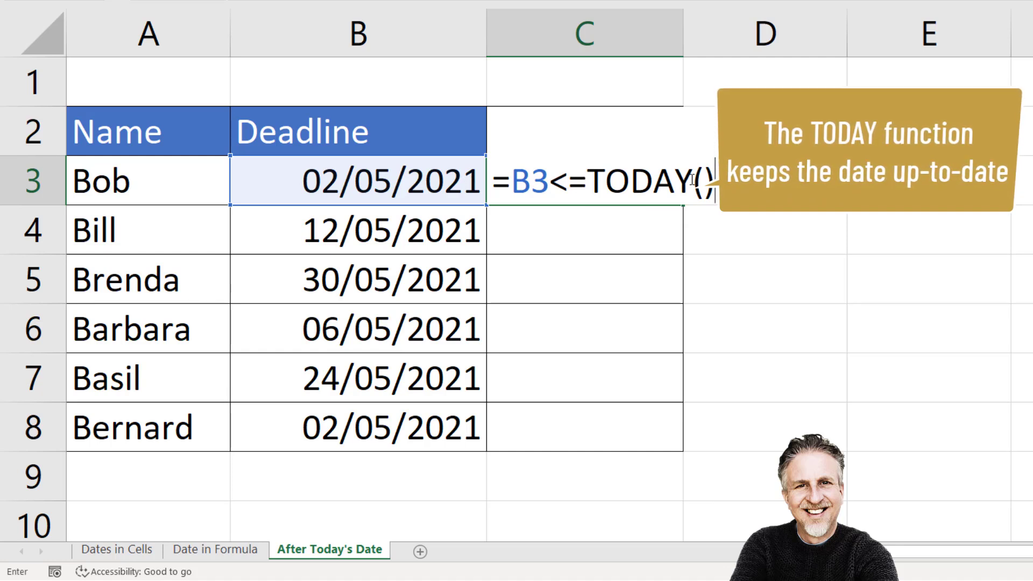
key("Return")
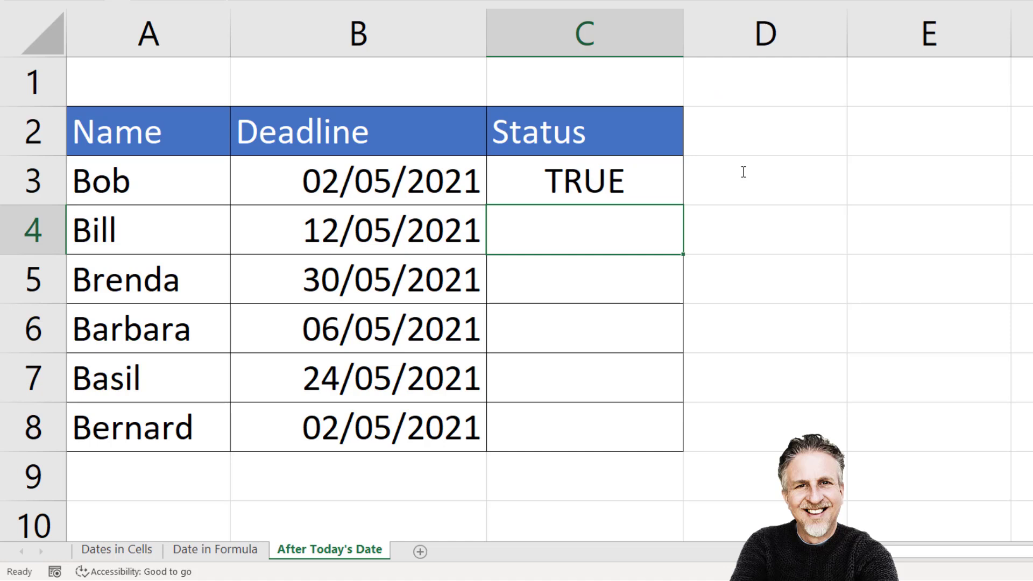
left_click(571, 176)
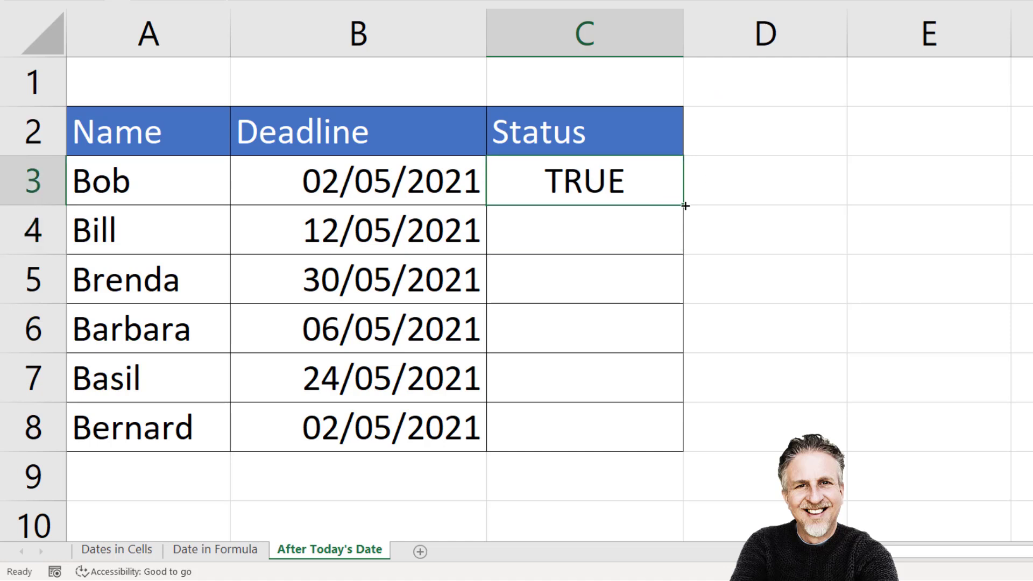
left_click_drag(685, 206, 703, 440)
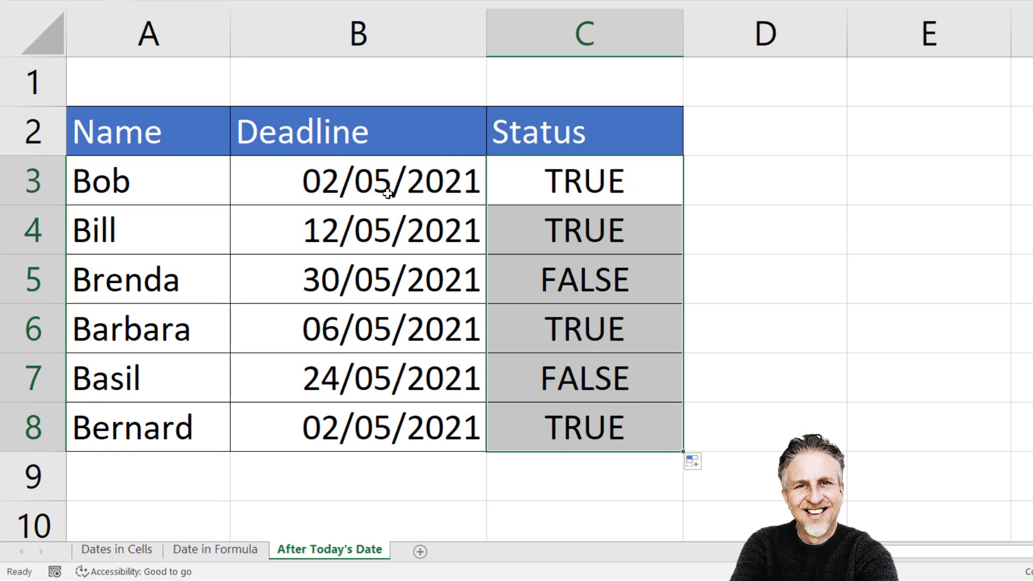
- Change C3 to =IF(B3<=TODAY(),"Overdue","") and fill it down through C8
double_click(577, 183)
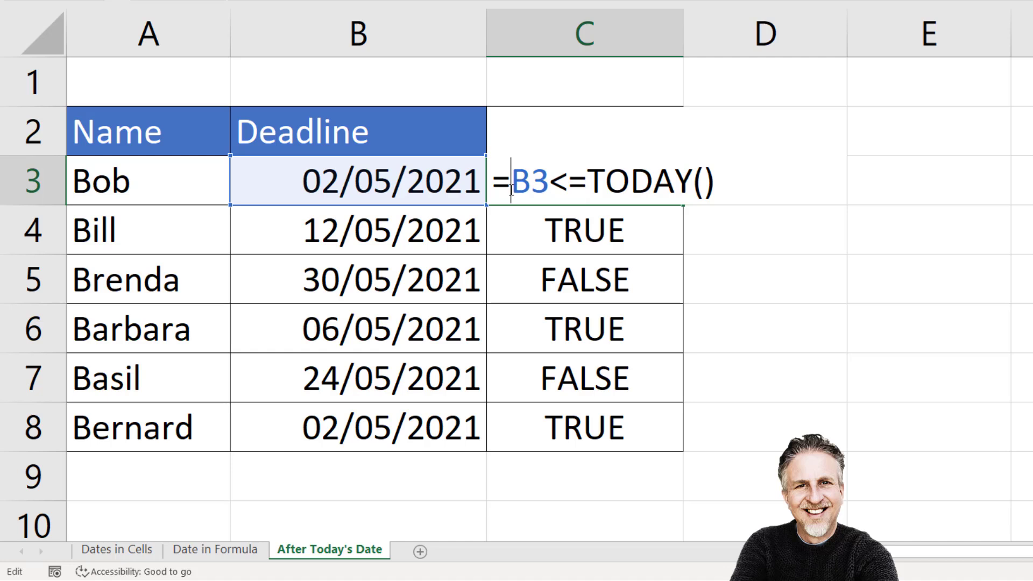
type("IF(")
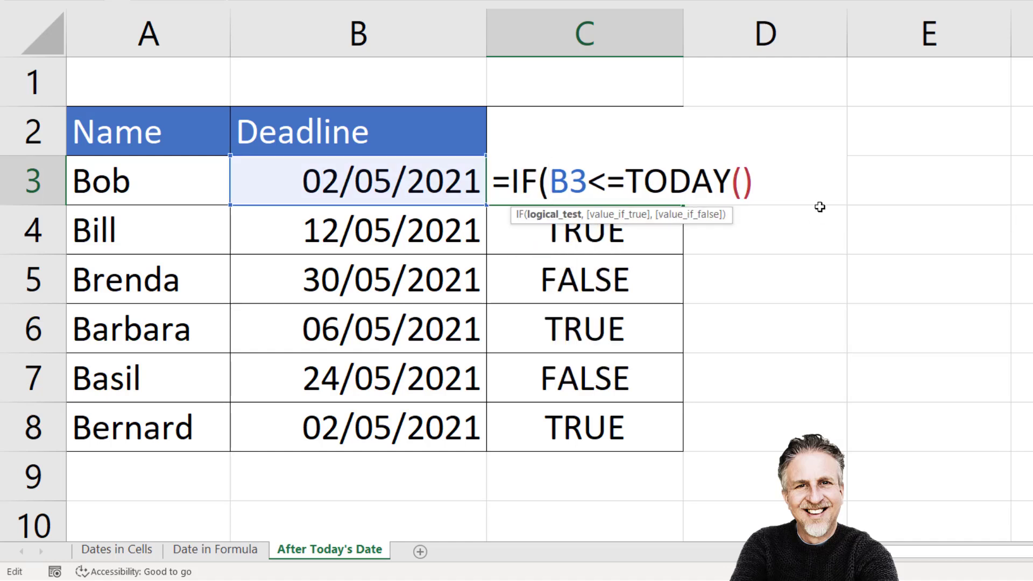
left_click(797, 193)
type(",\"O")
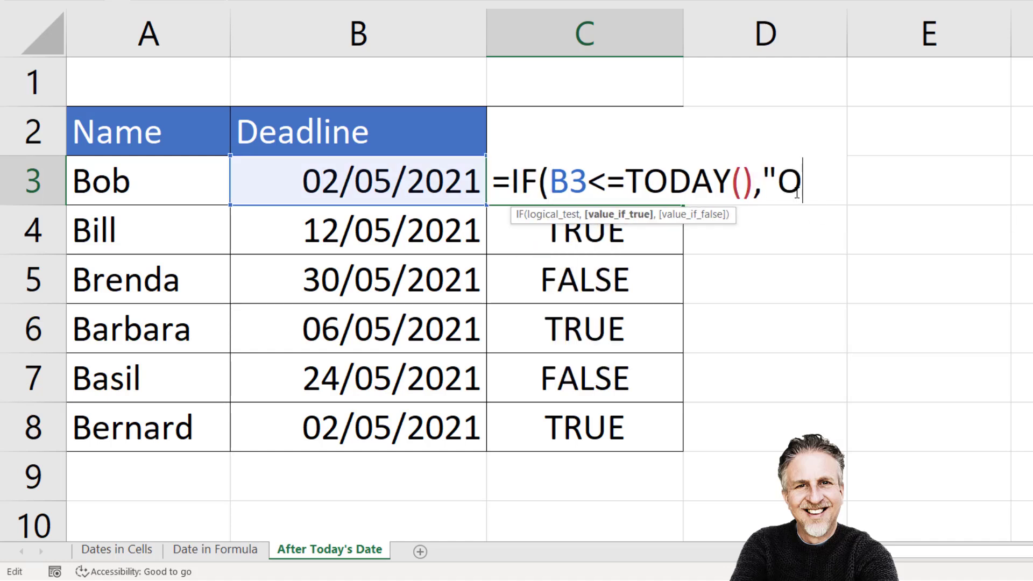
type("verdue\"")
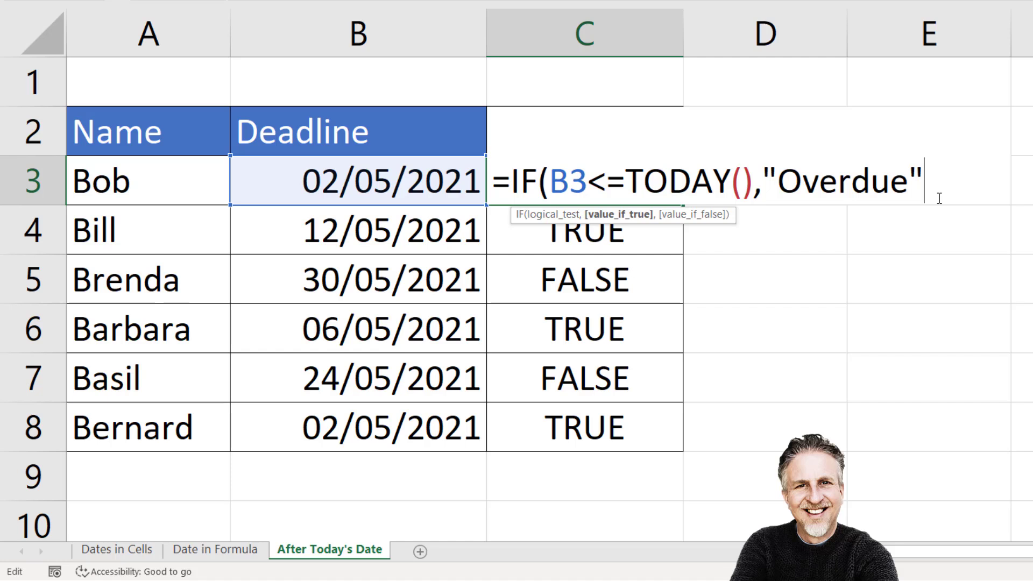
type(",\"\"")
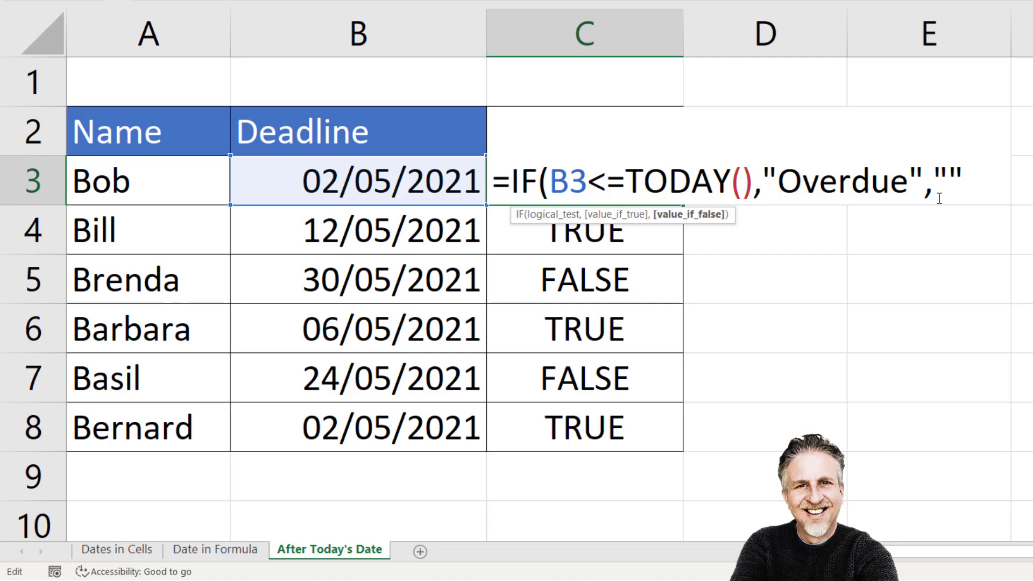
type(")")
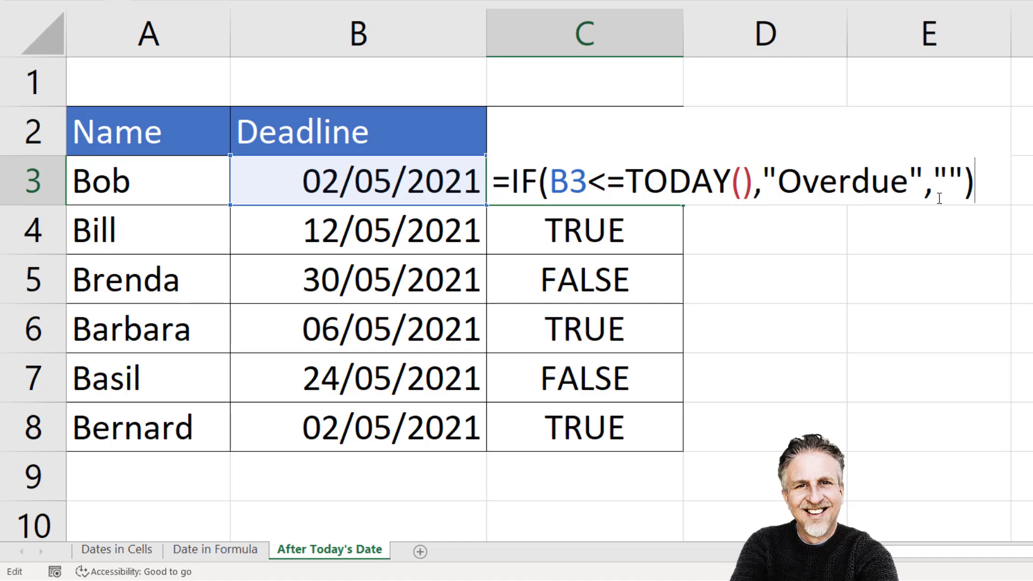
key("Return")
key("Up")
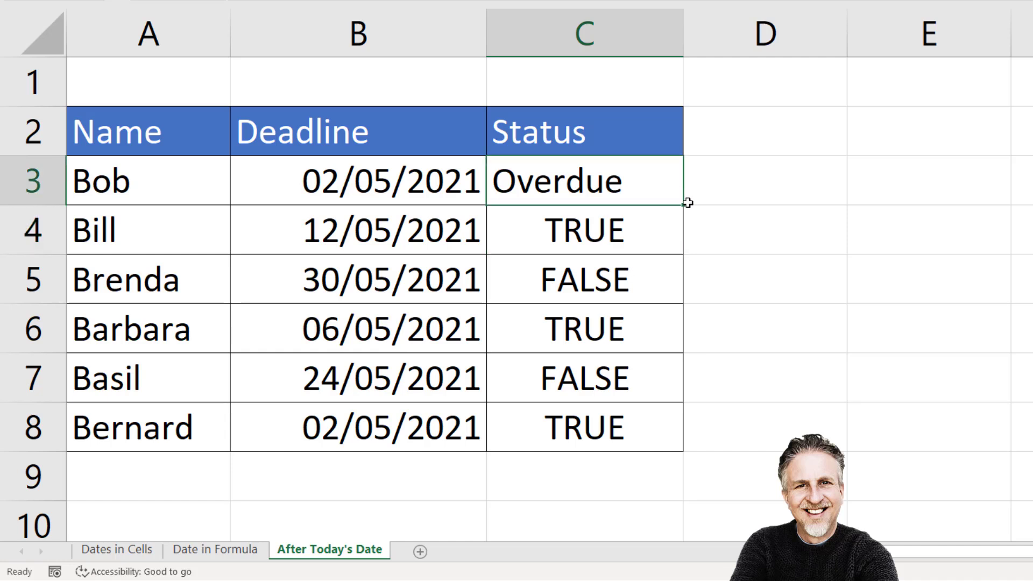
double_click(682, 203)
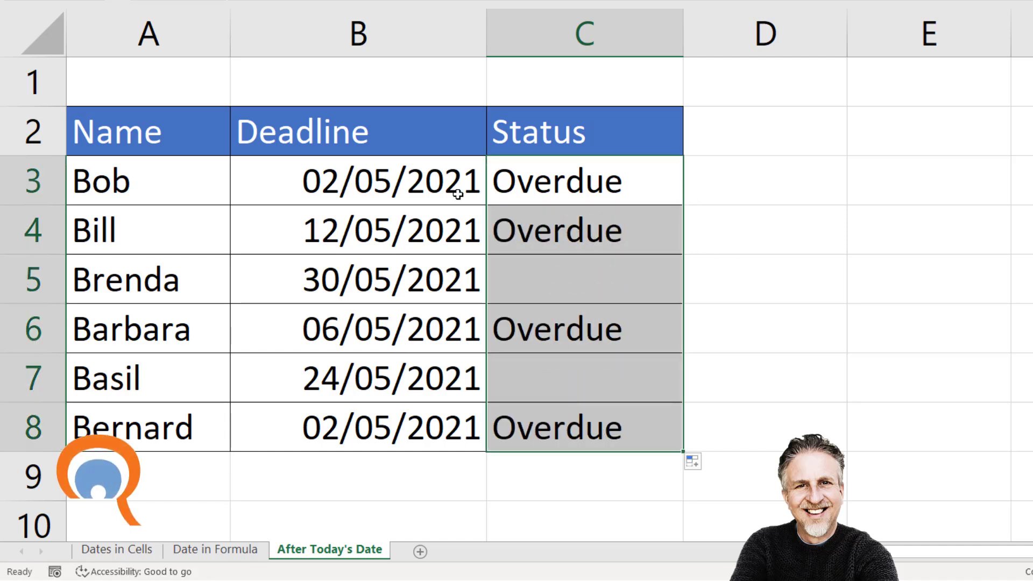